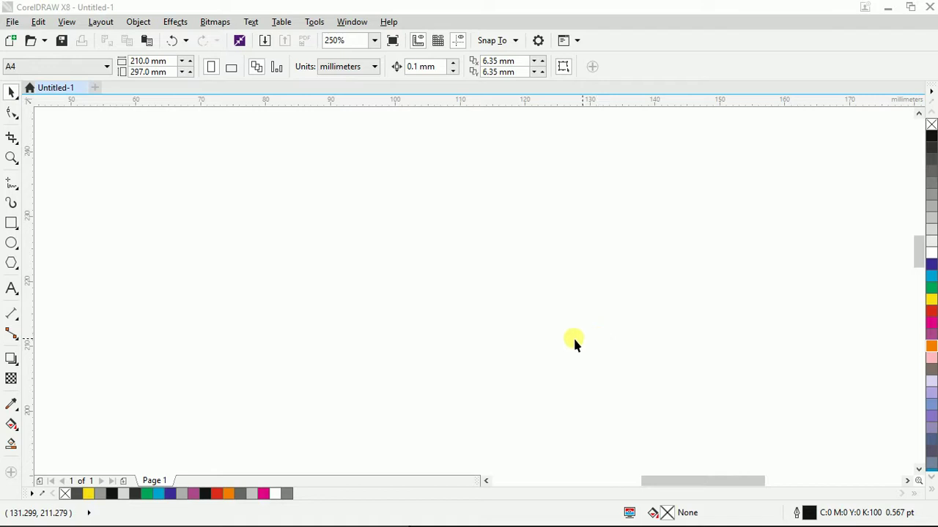
Step: Add the artistic text "yes" to the page and enlarge it to about 61.7 pt
left_click(11, 289)
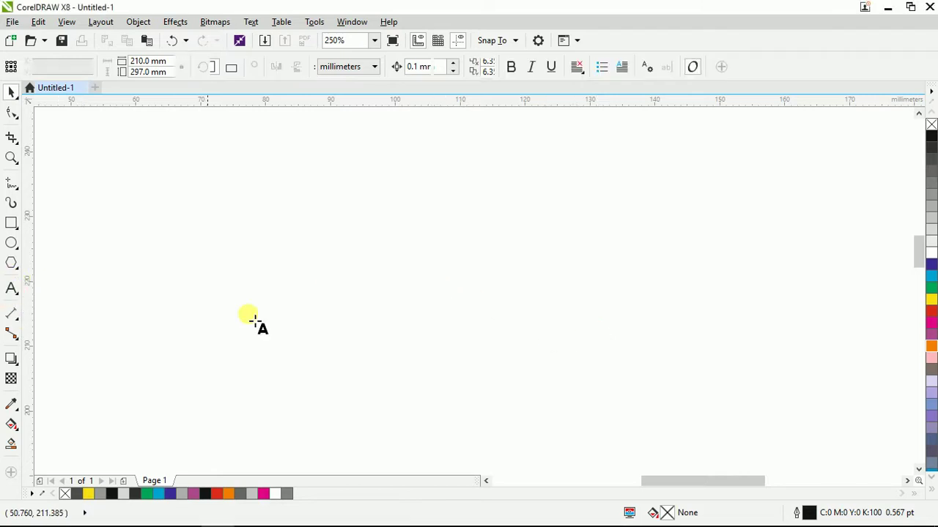
left_click(319, 308)
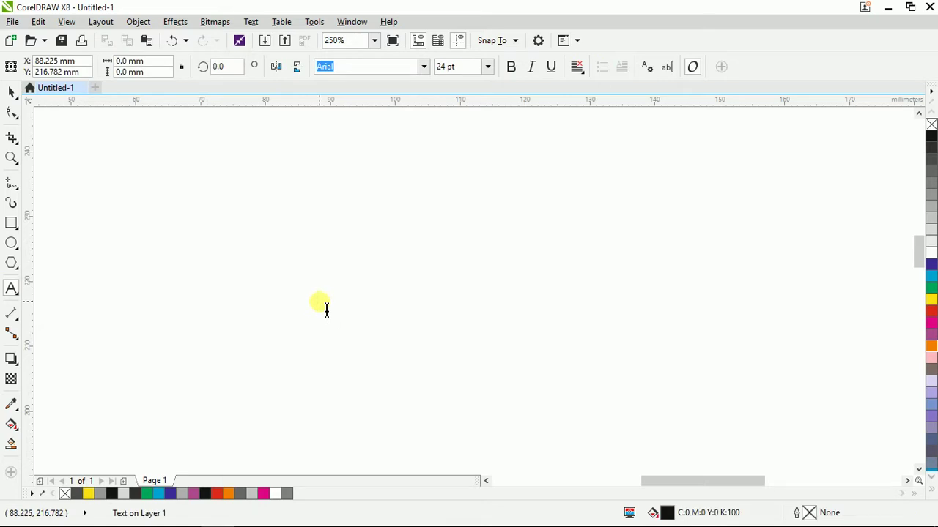
type("yes")
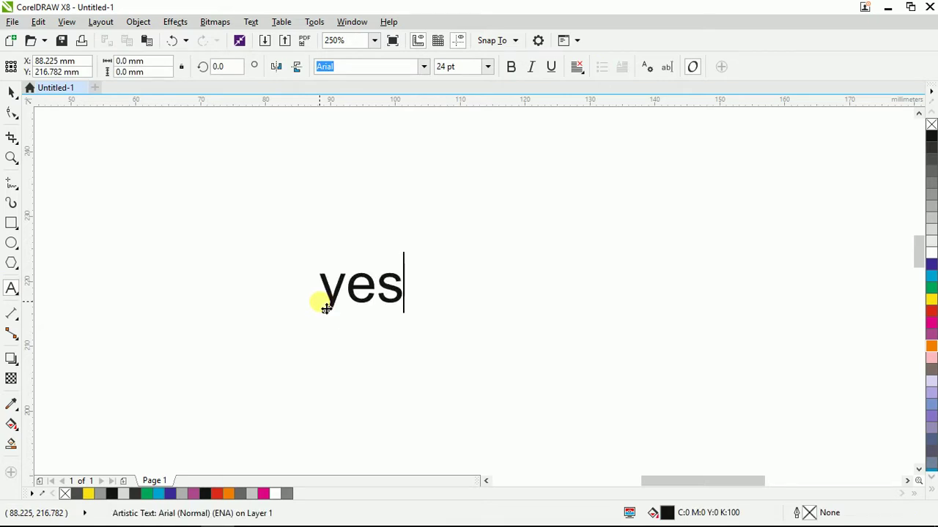
left_click(12, 91)
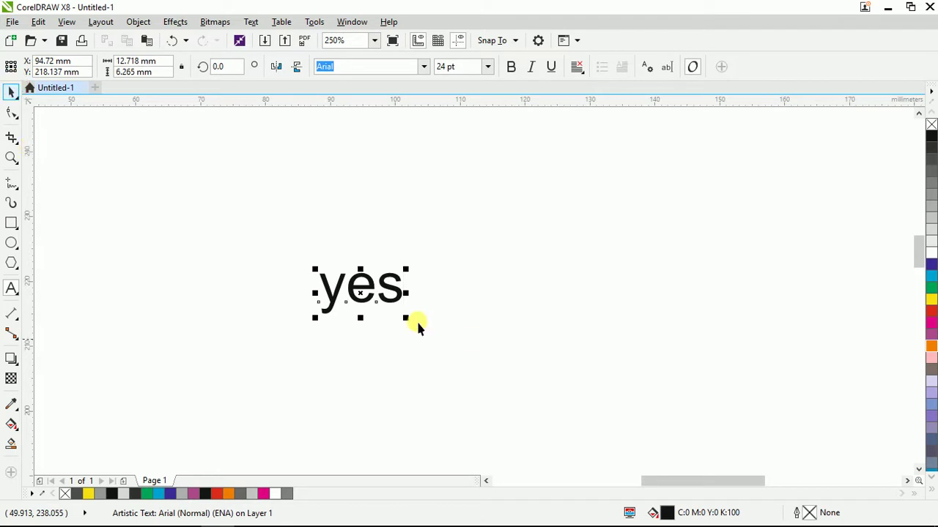
left_click_drag(407, 319, 540, 398)
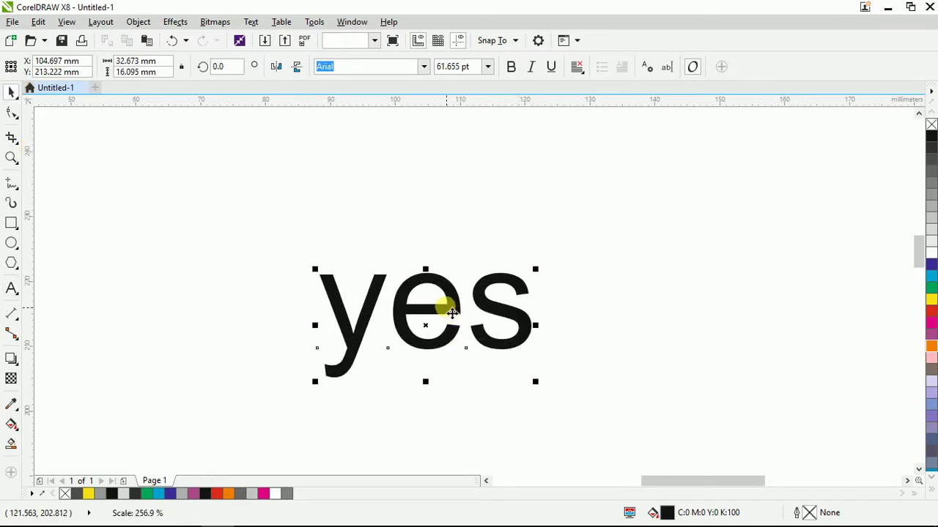
left_click_drag(433, 299, 413, 269)
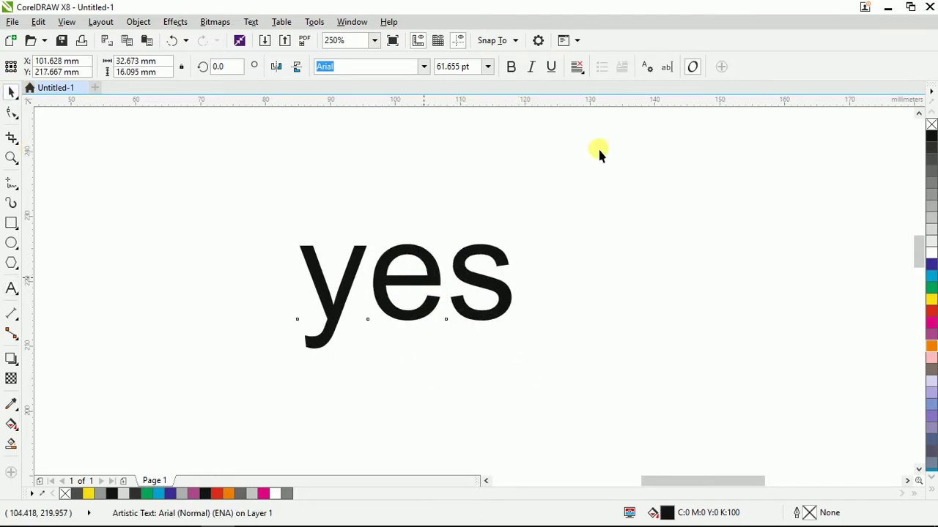
Step: Make the "yes" text bold and move it slightly up and to the left
left_click(510, 67)
key("Escape")
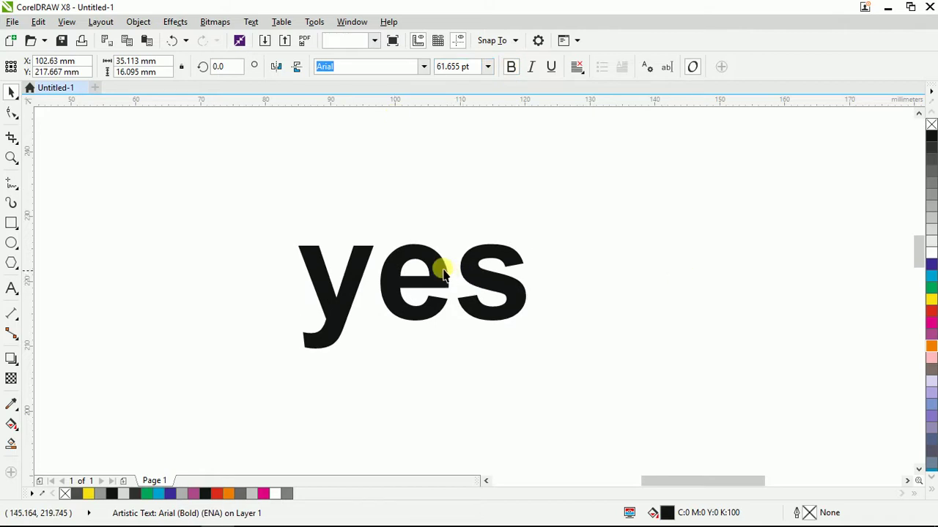
left_click(455, 239)
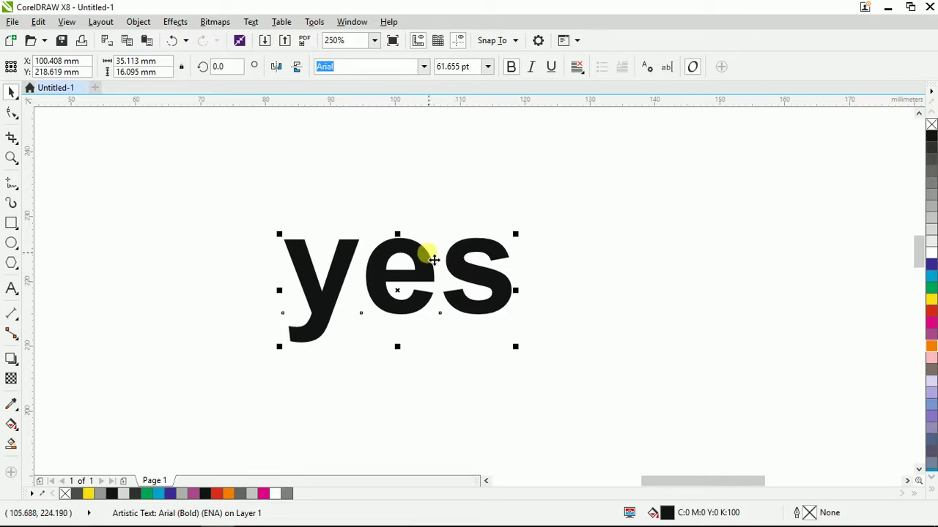
left_click_drag(424, 256, 413, 239)
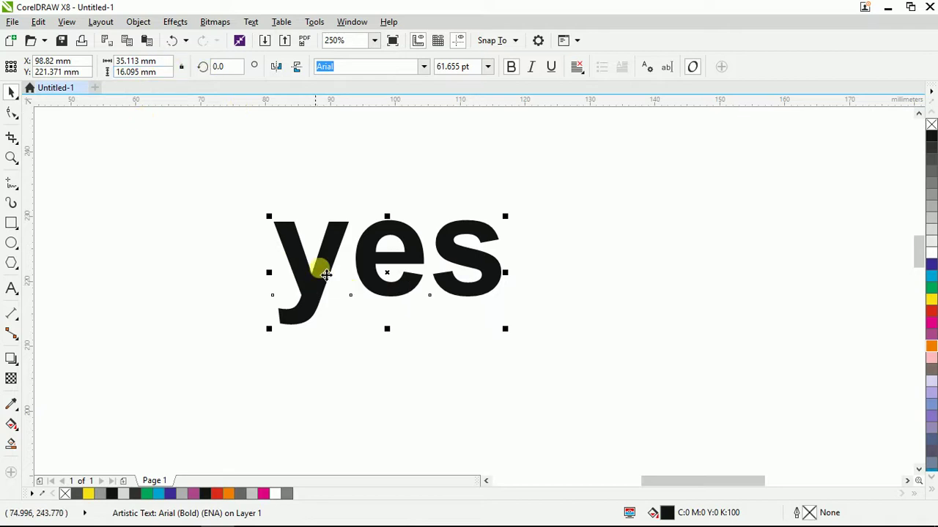
right_click(402, 239)
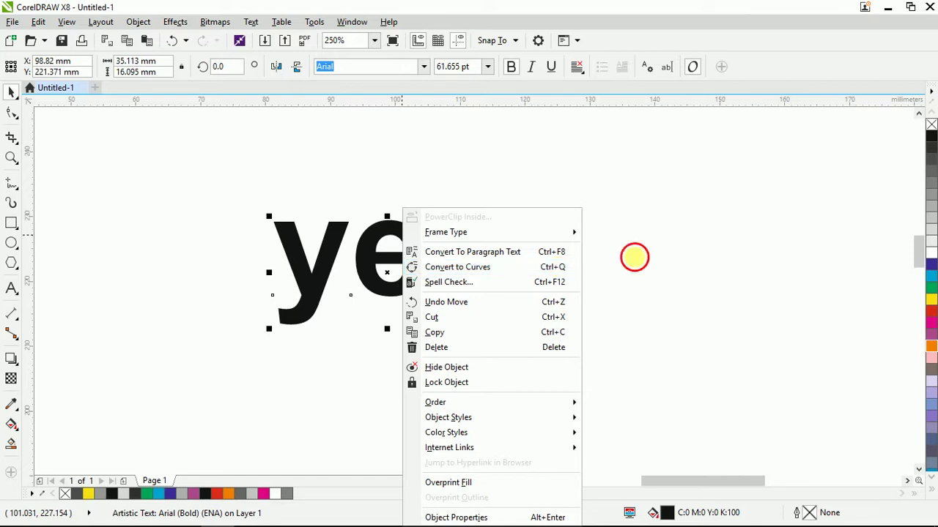
left_click(634, 257)
left_click(405, 227)
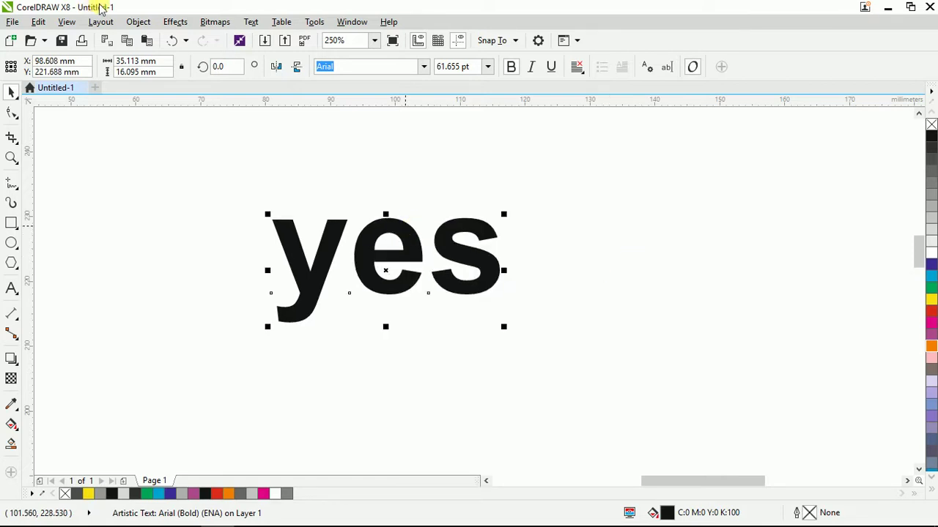
Step: Convert the whole "yes" text to curves and break the resulting curve apart
left_click(141, 22)
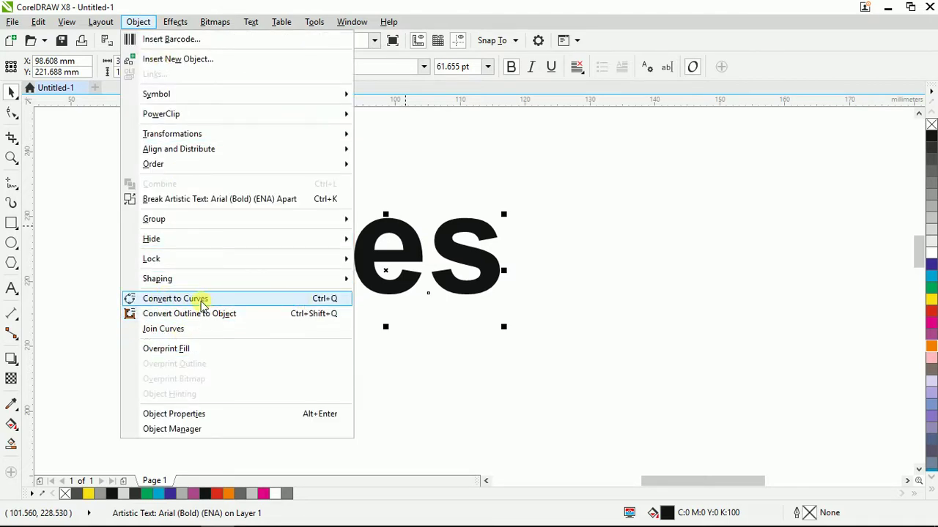
left_click(213, 300)
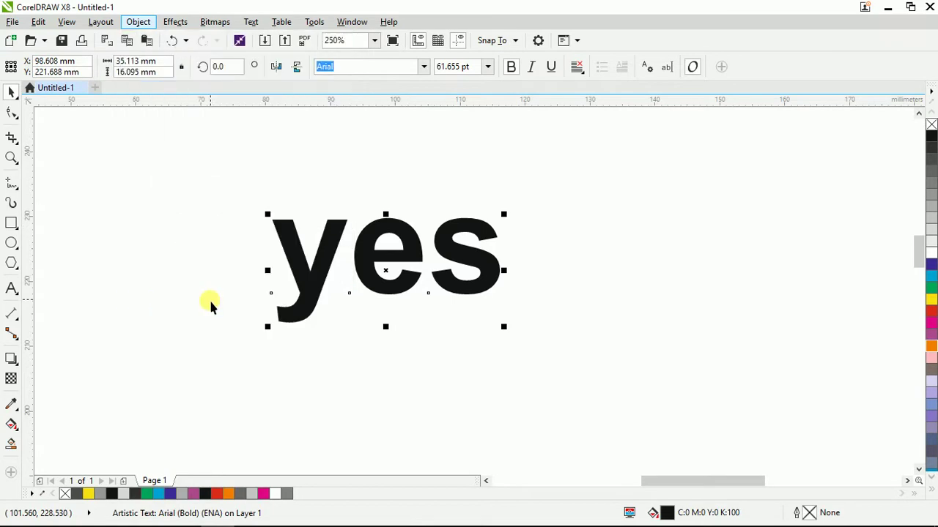
scroll(362, 241, "up", 3)
left_click_drag(412, 242, 362, 221)
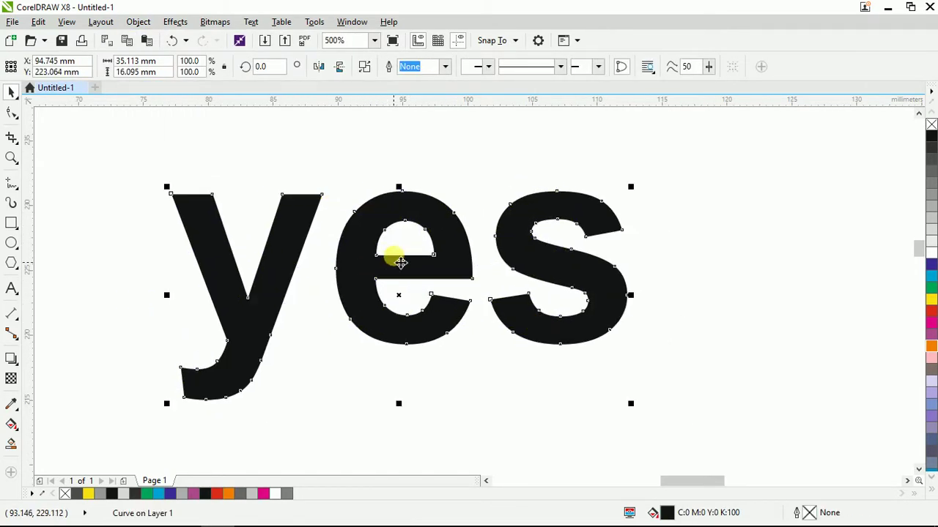
right_click(388, 210)
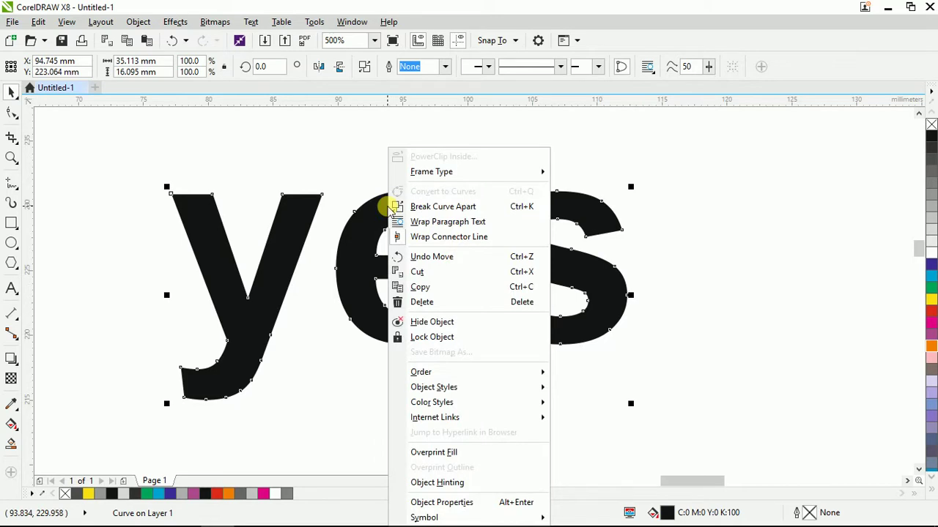
left_click(464, 207)
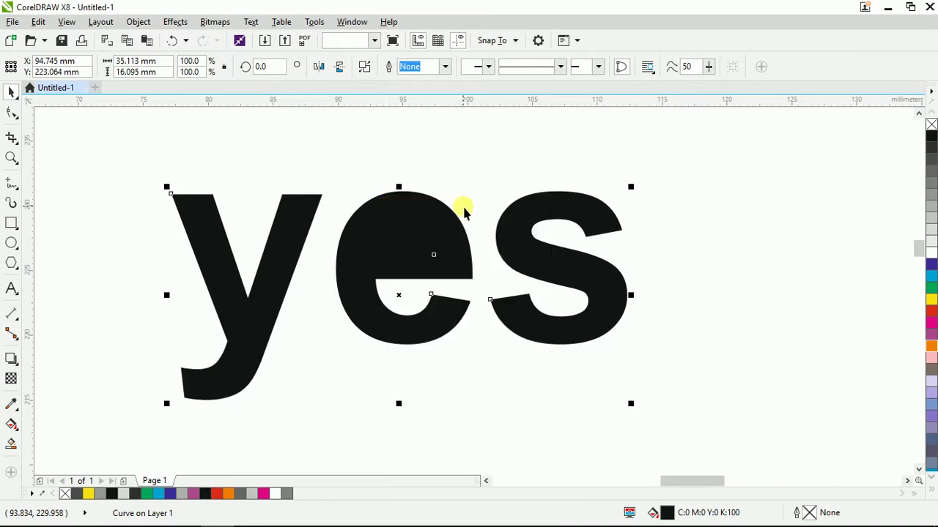
Step: Move the separated y, e and s shapes around and pull the e's inner piece out above the letters
key("Escape")
left_click_drag(420, 244, 385, 238)
left_click_drag(514, 234, 535, 234)
left_click_drag(371, 217, 393, 241)
left_click_drag(308, 242, 285, 224)
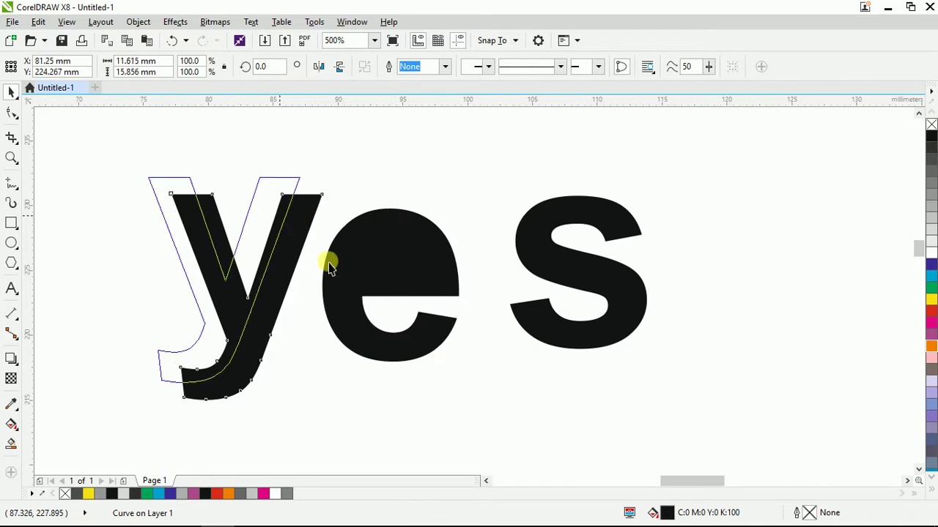
left_click_drag(404, 266, 376, 256)
left_click_drag(512, 247, 431, 207)
left_click_drag(380, 266, 340, 400)
left_click_drag(330, 330, 334, 235)
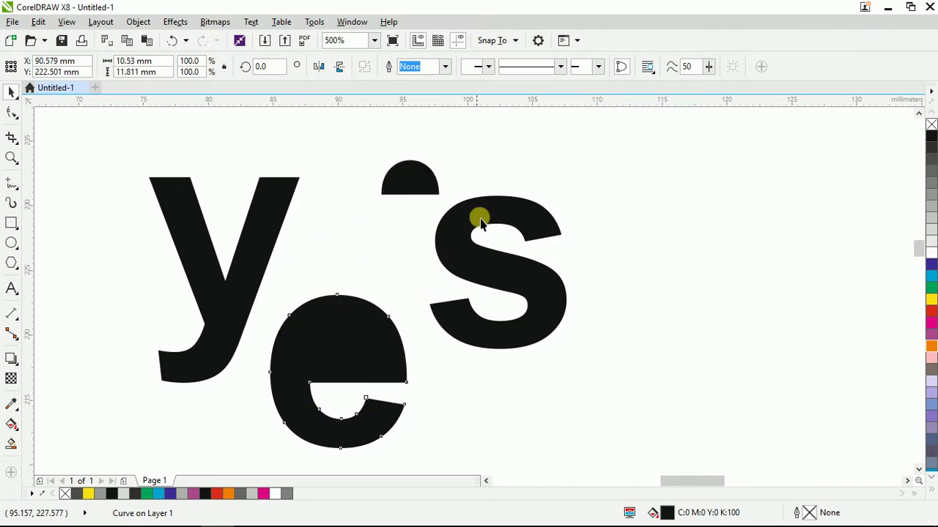
left_click(272, 216)
left_click_drag(496, 214, 538, 207)
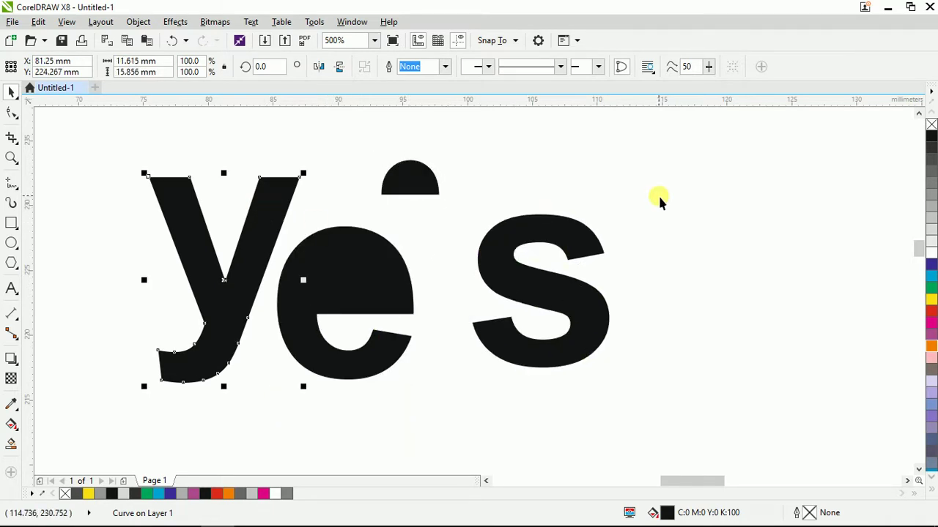
key("ctrl+z")
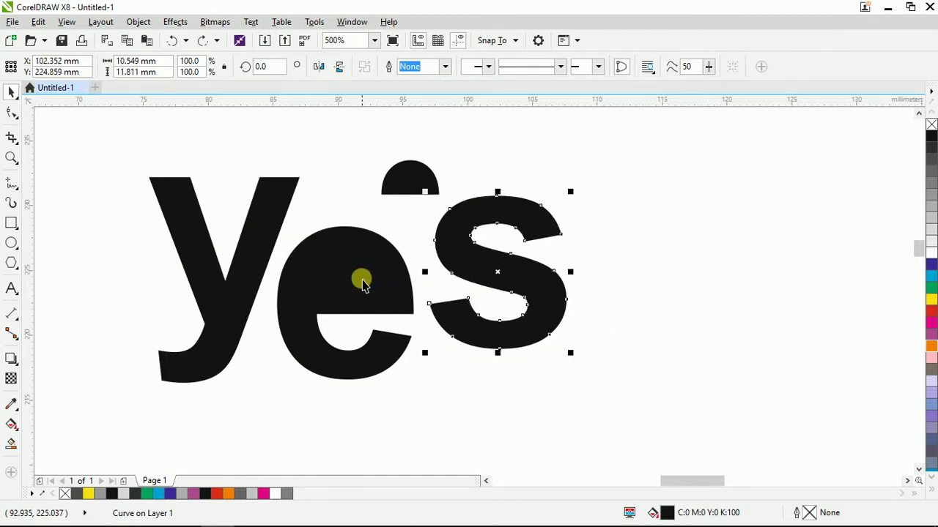
left_click_drag(363, 282, 365, 266)
mouse_move(413, 180)
left_mouse_down()
mouse_move(367, 266)
mouse_move(347, 265)
mouse_move(352, 242)
mouse_move(398, 247)
mouse_move(400, 197)
mouse_move(415, 173)
mouse_move(418, 186)
left_mouse_up()
left_click(429, 224)
scroll(429, 225, "down", 2)
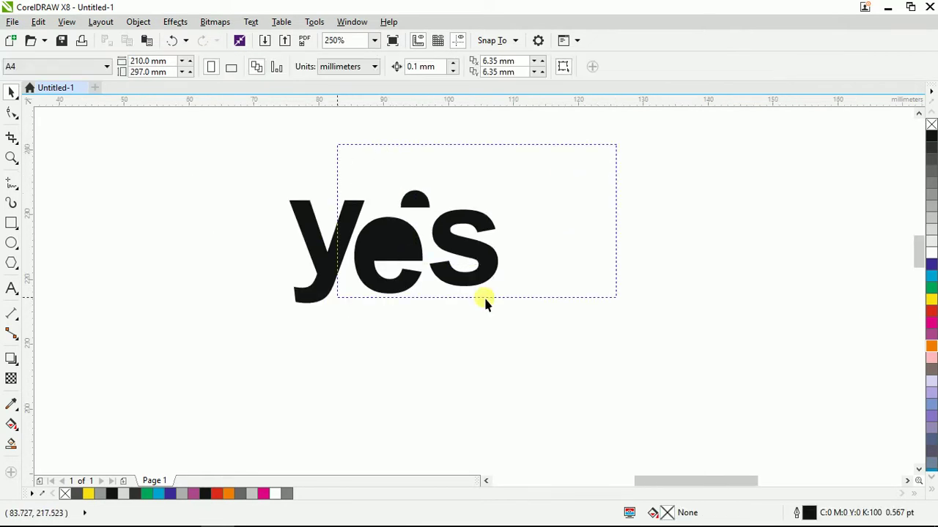
Step: Undo the letter moves, the break-apart and the curve conversion to restore "yes" as editable text
key("ctrl+z")
key("ctrl+z")
key("ctrl+z")
key("ctrl+z")
key("ctrl+z")
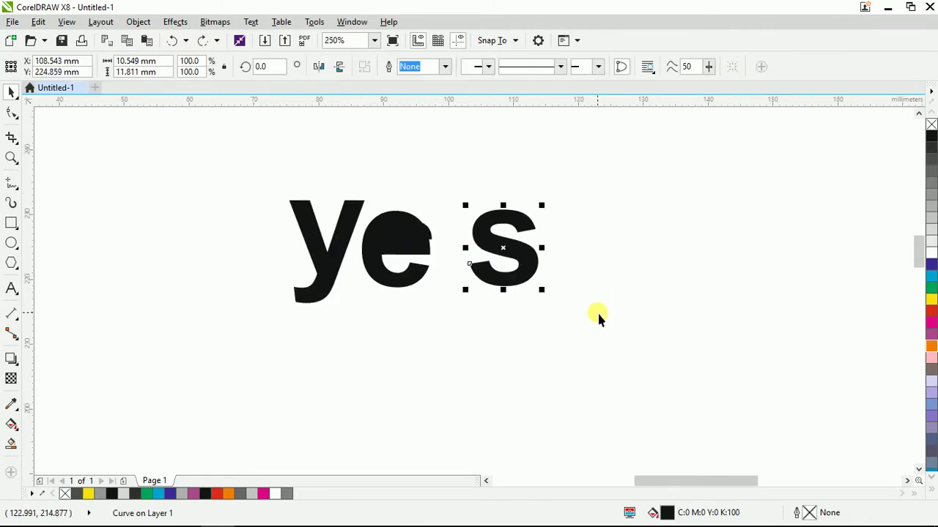
key("ctrl+z")
key("ctrl+z")
key("ctrl+z")
key("ctrl+z")
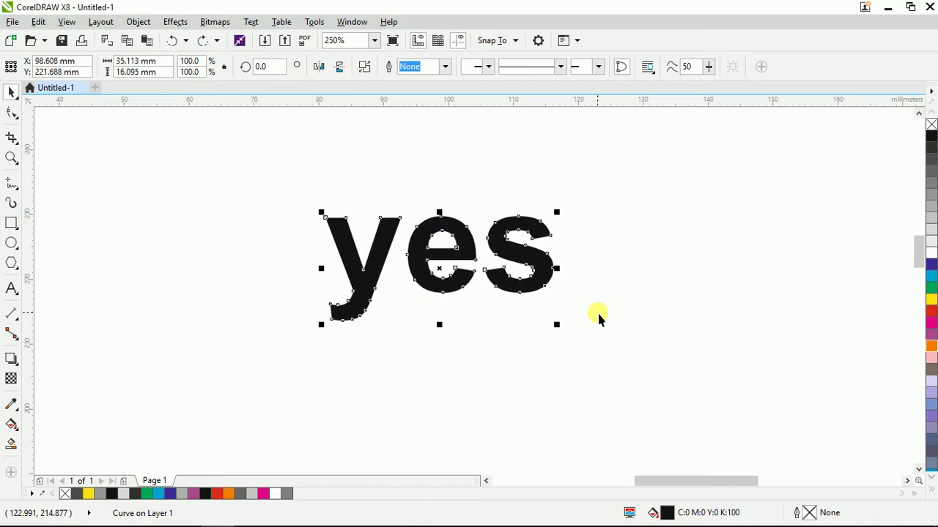
key("ctrl+z")
key("ctrl+z")
key("ctrl+z")
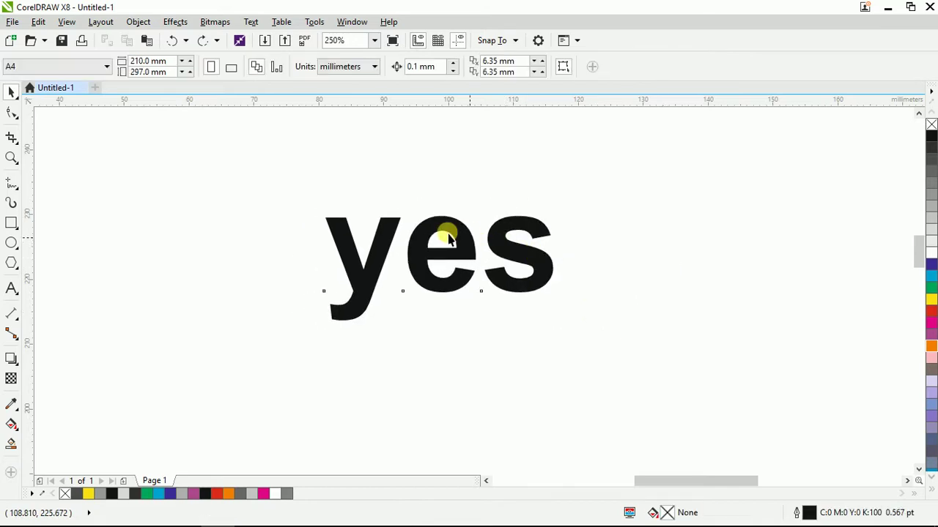
Step: Break the "yes" artistic text apart into separate letters, keeping them as text
left_click(449, 236)
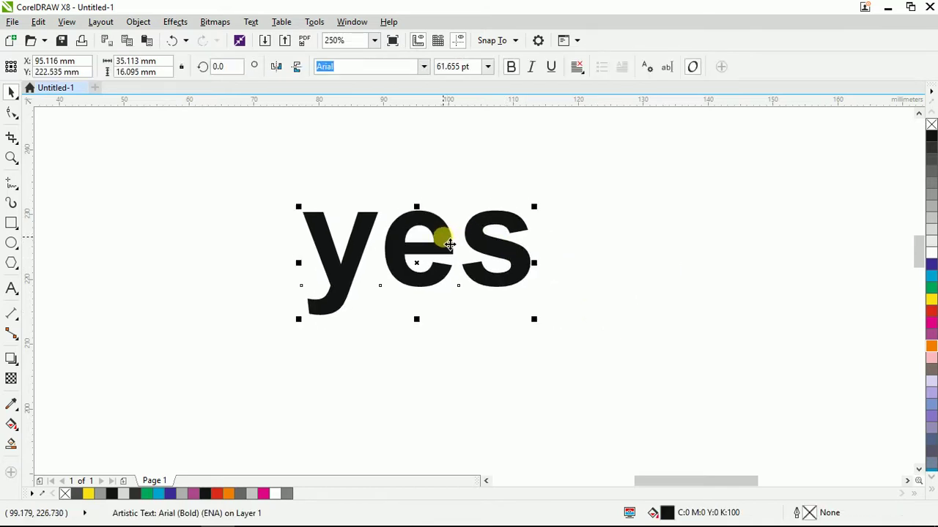
left_click(138, 21)
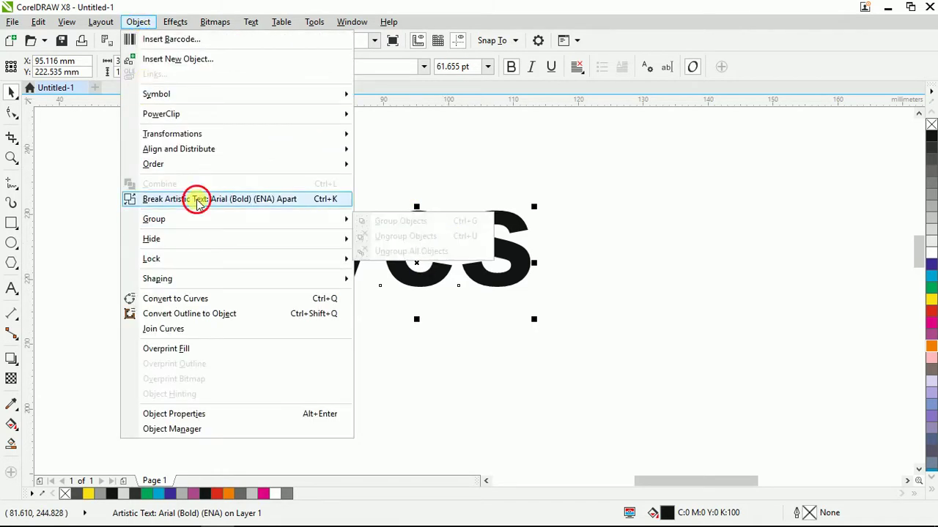
left_click(197, 200)
left_click(666, 251)
scroll(374, 234, "up", 3)
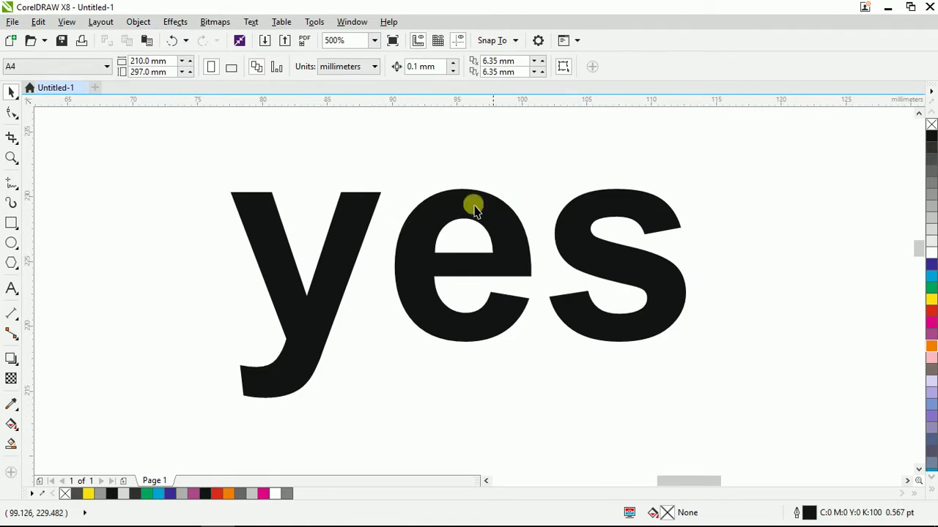
Step: Move the e so it overlaps the y, and place the s slightly lower so it overlaps the e
left_click_drag(470, 207, 442, 212)
left_click_drag(614, 205, 578, 213)
scroll(407, 200, "down", 2)
scroll(411, 209, "up", 2)
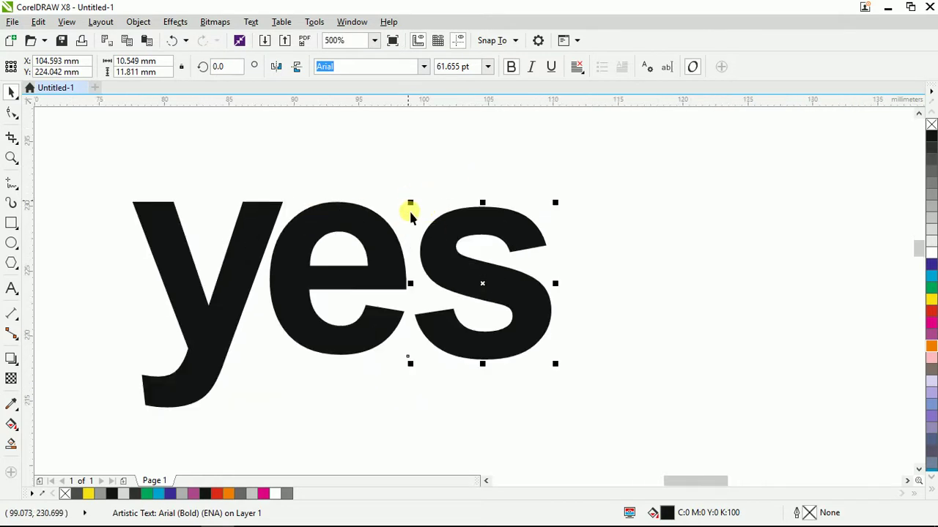
left_click_drag(379, 244, 393, 213)
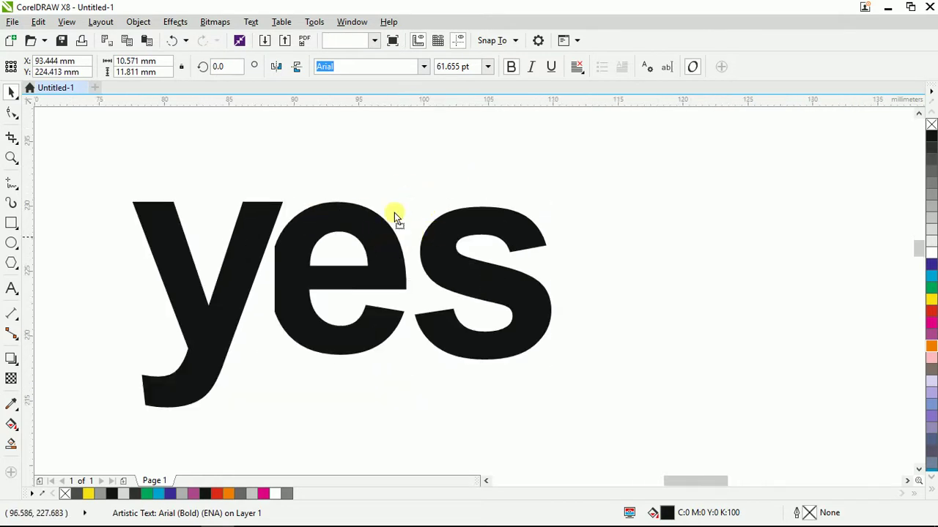
left_click(561, 157)
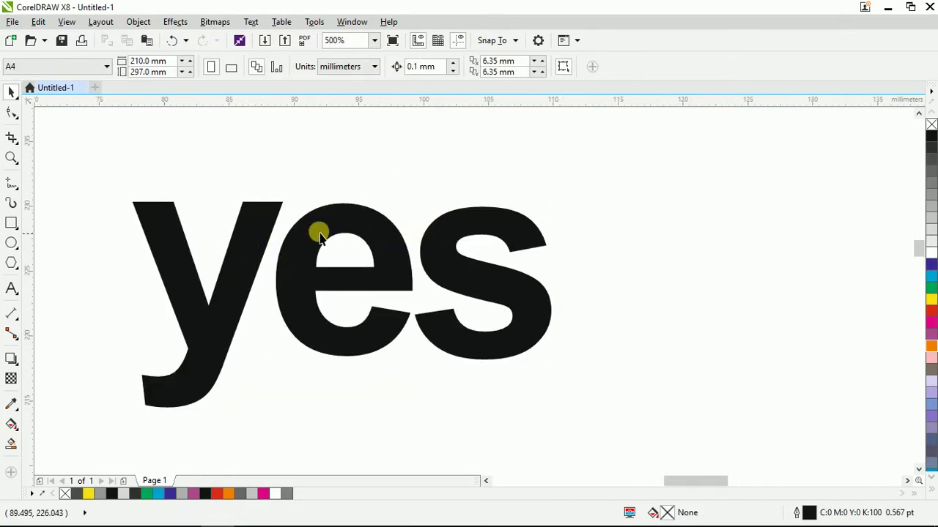
left_click_drag(319, 232, 293, 232)
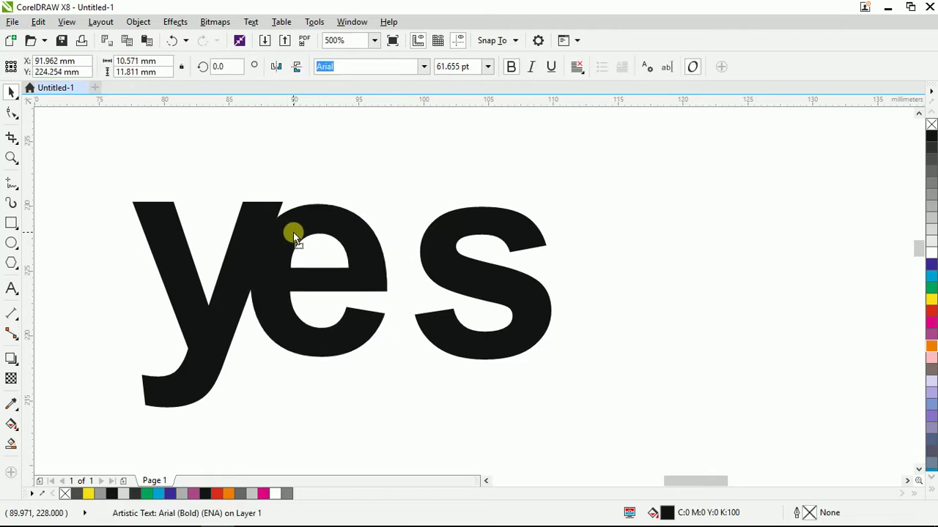
left_click_drag(494, 232, 436, 249)
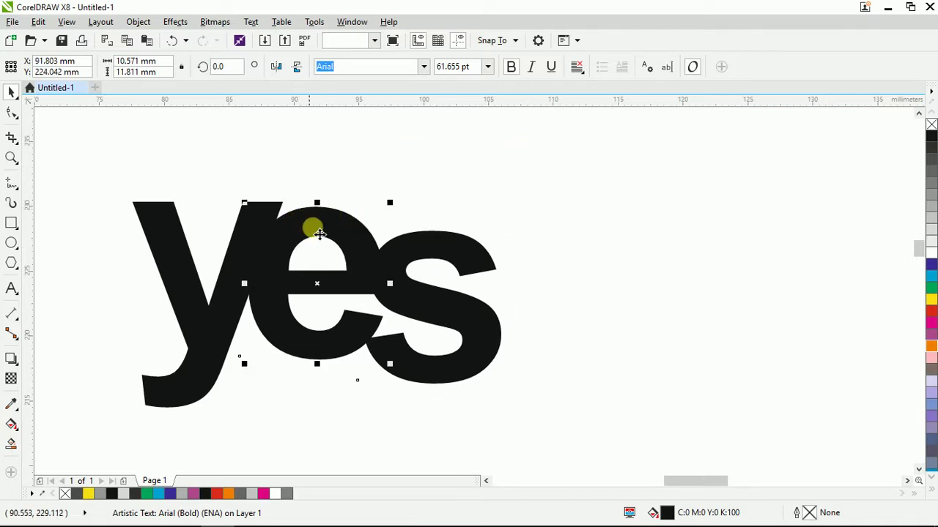
Step: Select all three overlapping letters and convert them to curves
left_click(242, 224)
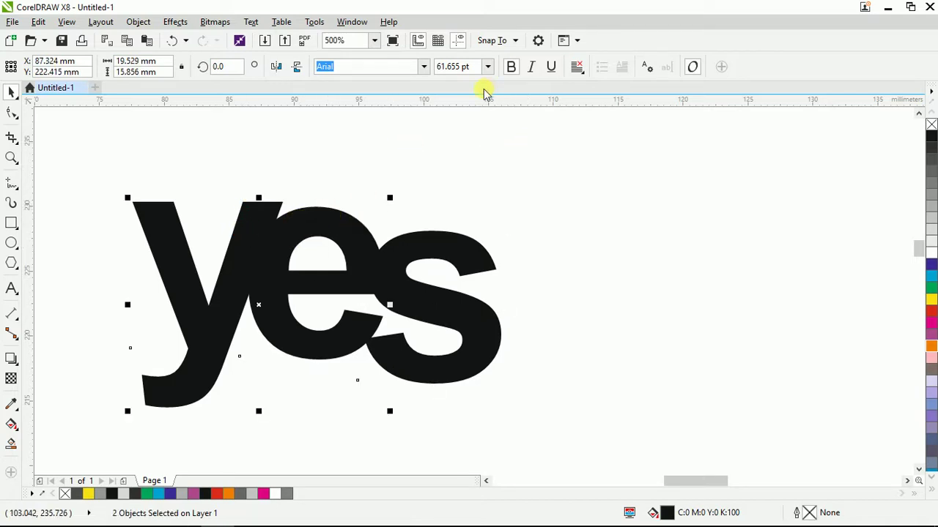
left_click_drag(565, 130, 73, 421)
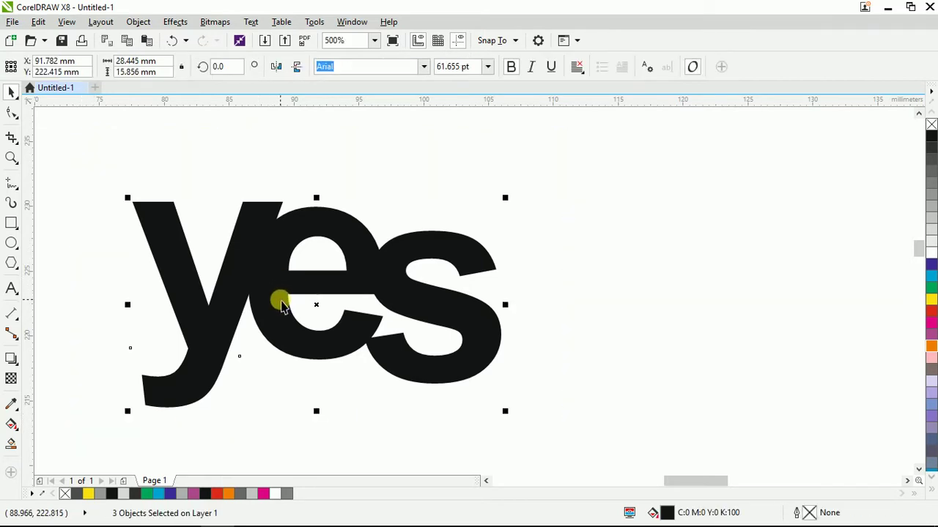
key("ctrl+q")
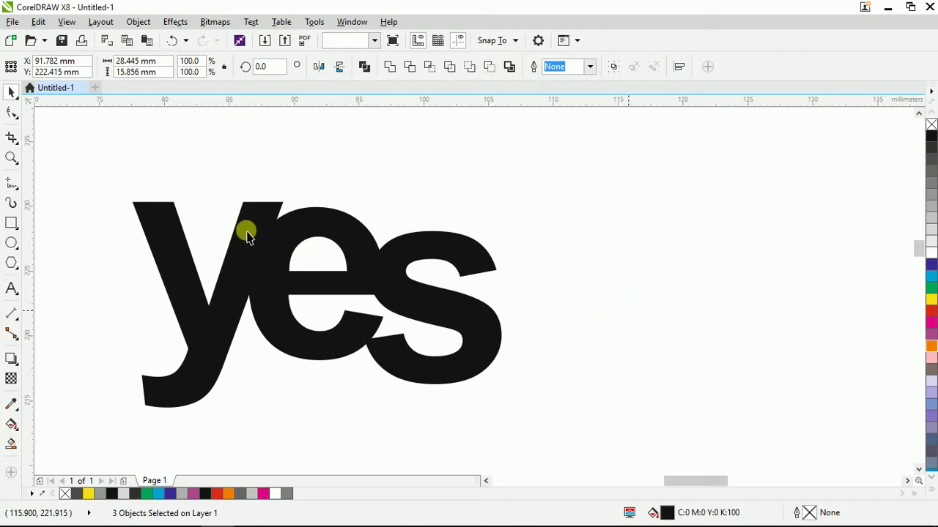
Step: Trim the y with the overlapping e
left_click(305, 222)
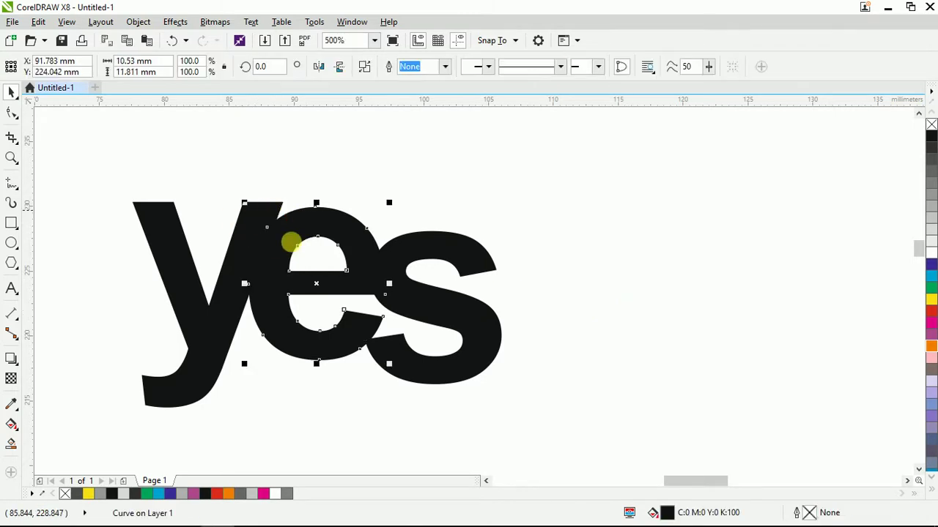
left_click(265, 210, "shift")
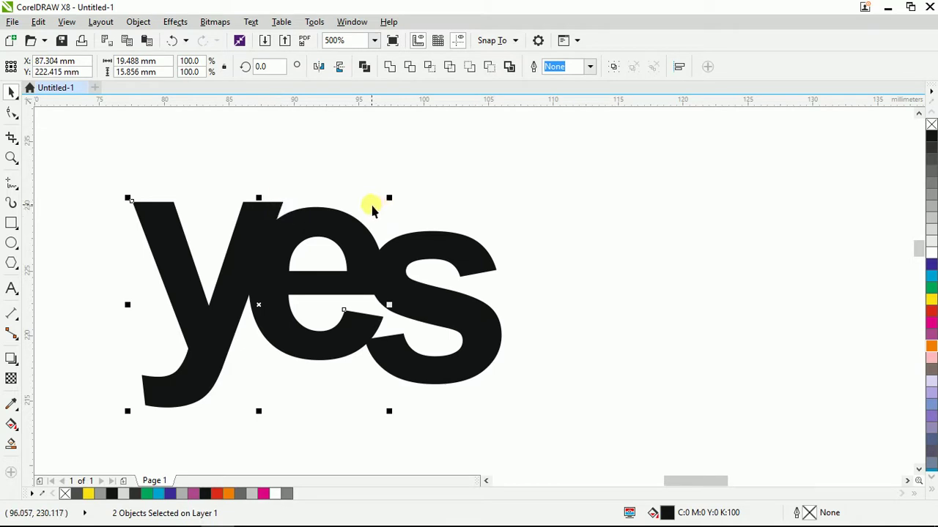
left_click(409, 68)
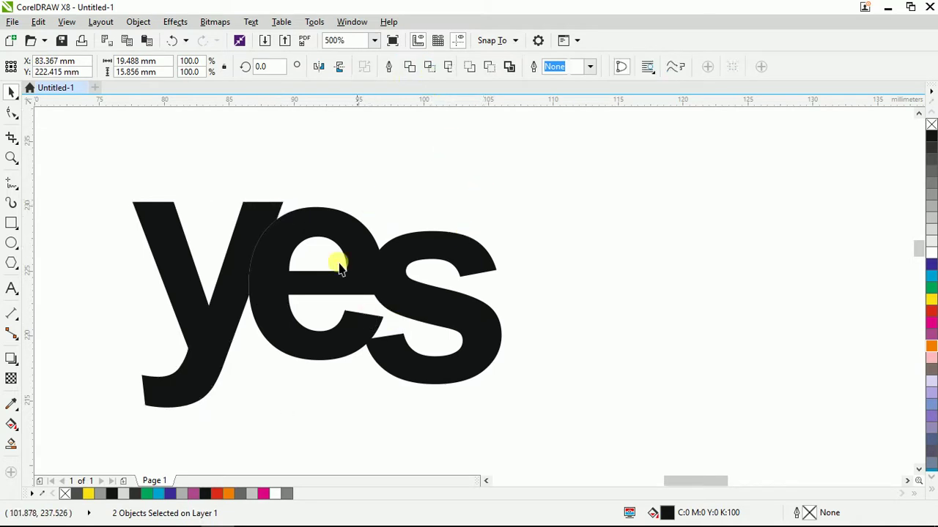
Step: Move the e slightly away from the trimmed y to open a narrow gap, and place the s overlapping the right edge of the e
left_click(291, 229)
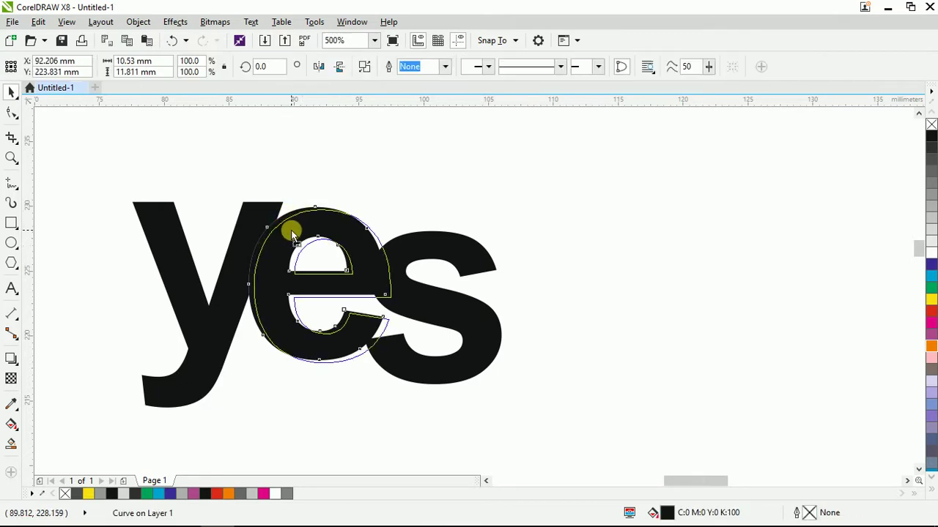
left_click(418, 249)
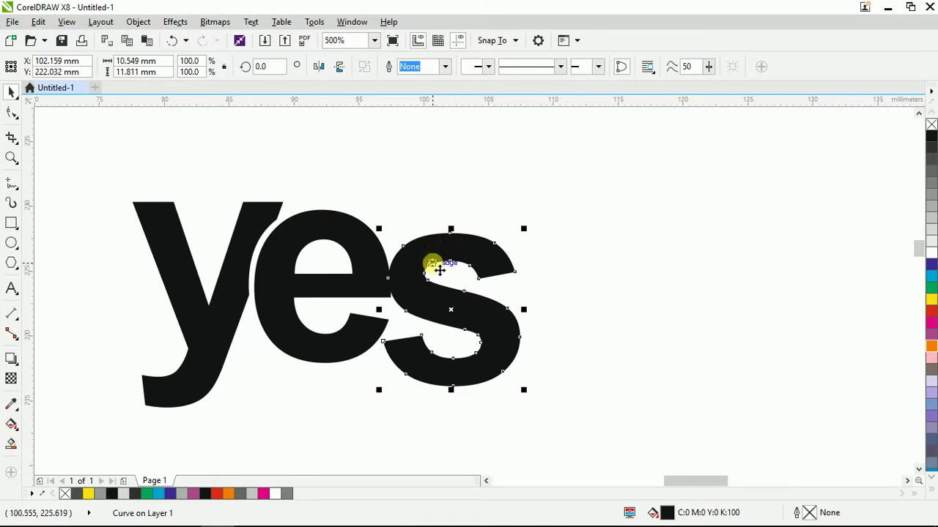
left_click_drag(433, 266, 394, 260)
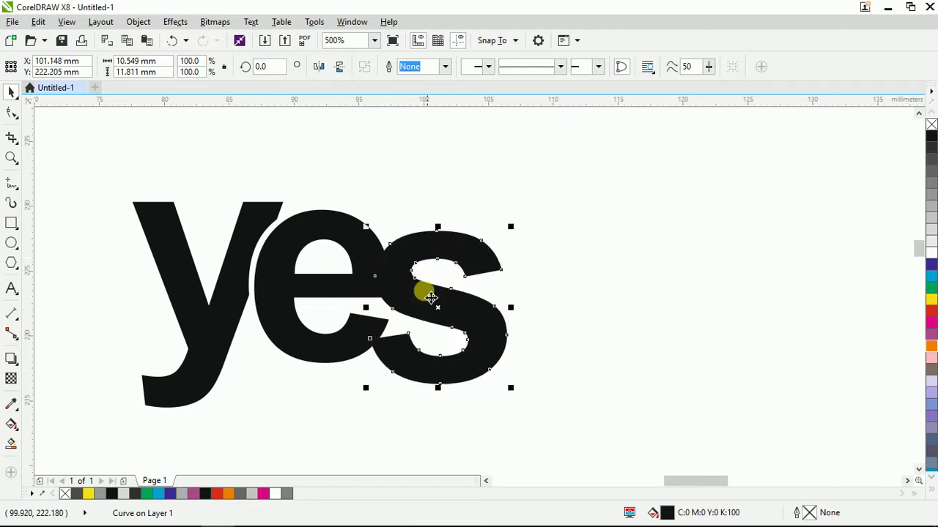
left_click(358, 235, "shift")
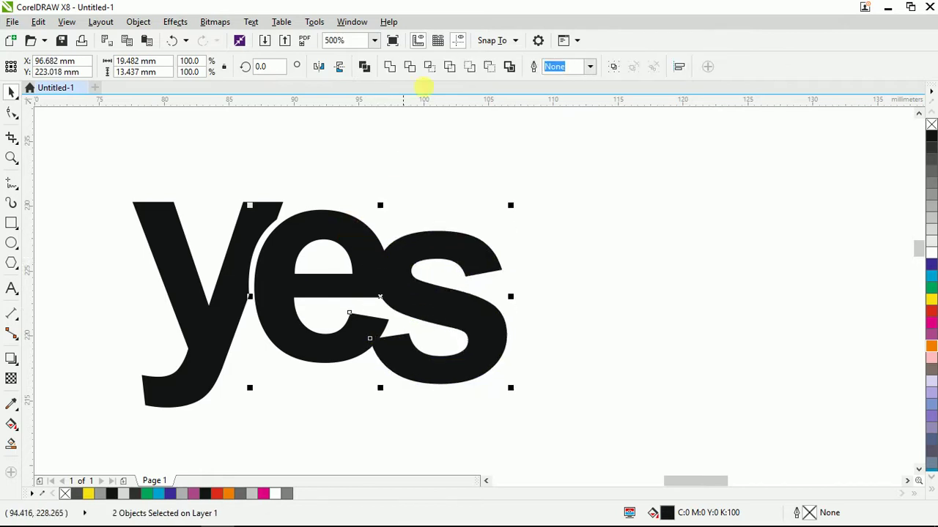
left_click(432, 66)
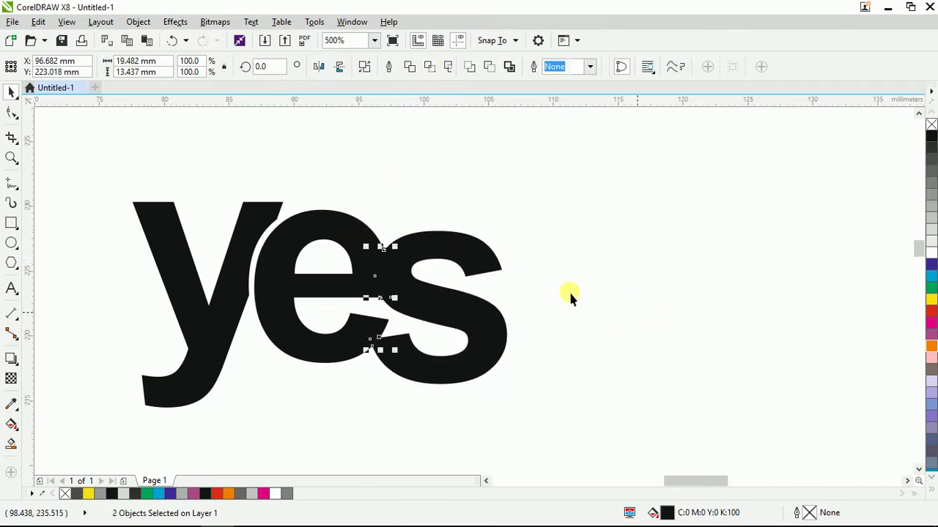
key("Escape")
left_click(379, 270)
left_click_drag(396, 264, 412, 267)
key("ctrl+z")
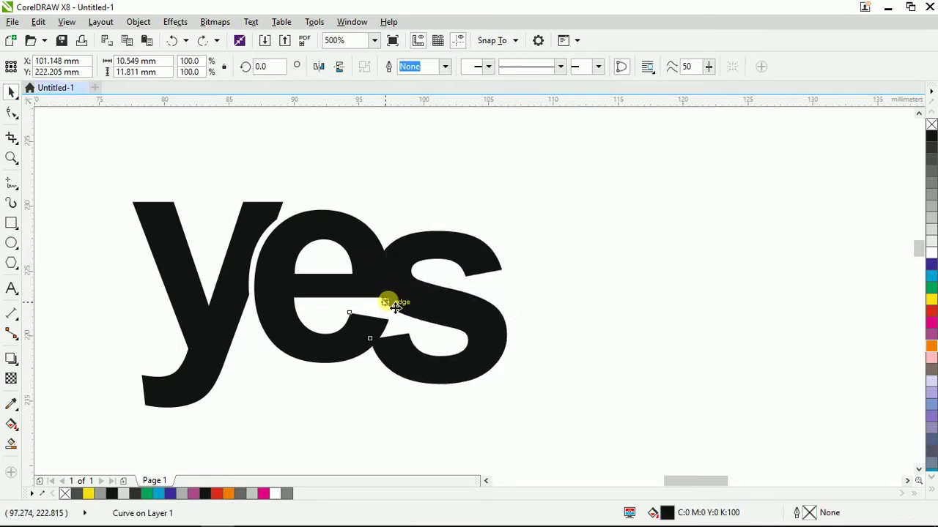
key("ctrl+z")
Step: Trim the s with the overlapping e
left_click(359, 248)
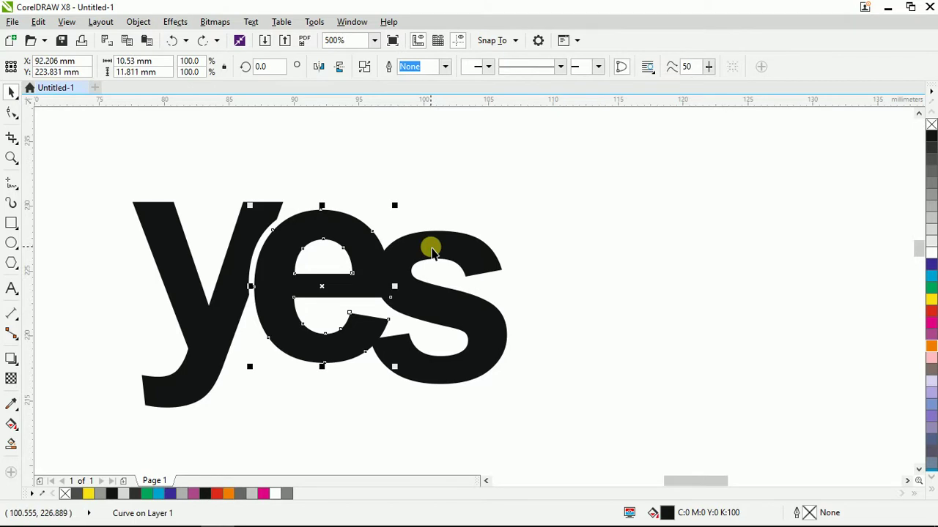
left_click(430, 247, "shift")
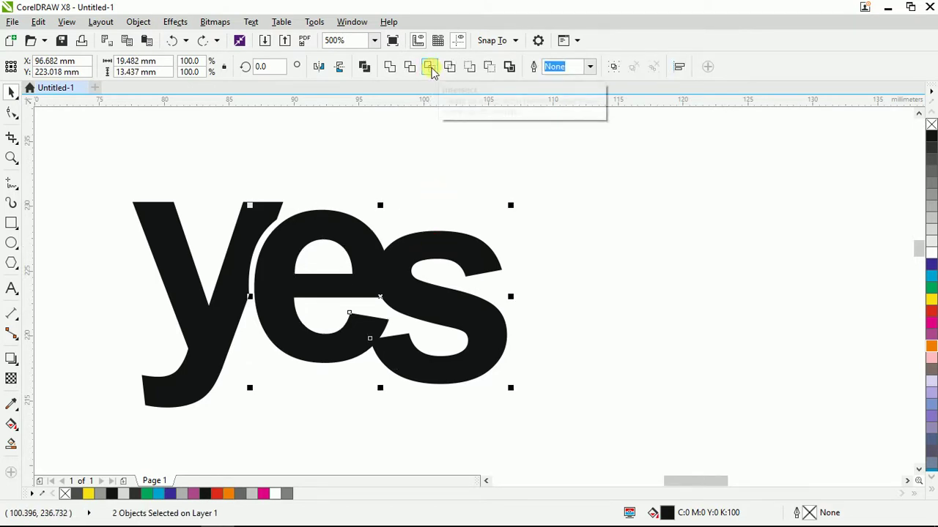
left_click(430, 67)
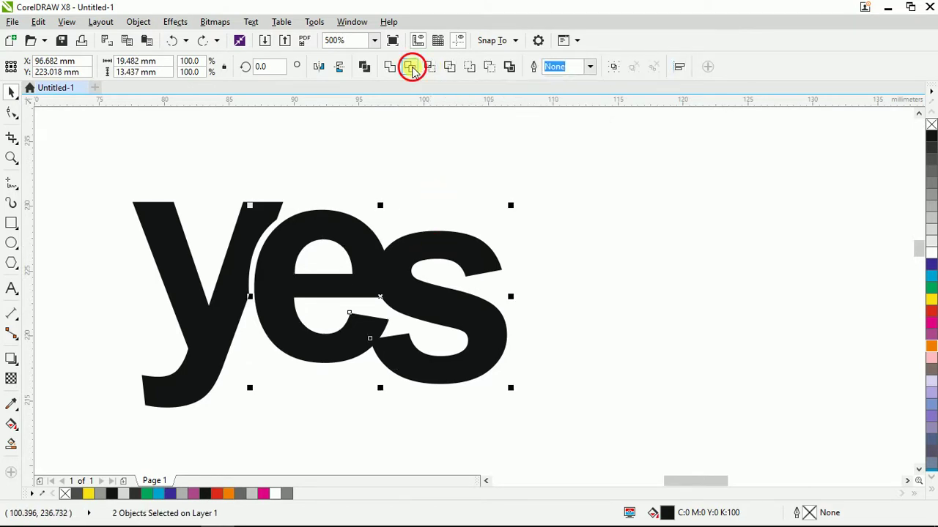
left_click(535, 220)
Step: Move the trimmed s slightly away from the e, adjusting its position to leave a narrow even gap
left_click_drag(423, 246, 444, 250)
left_click(634, 288)
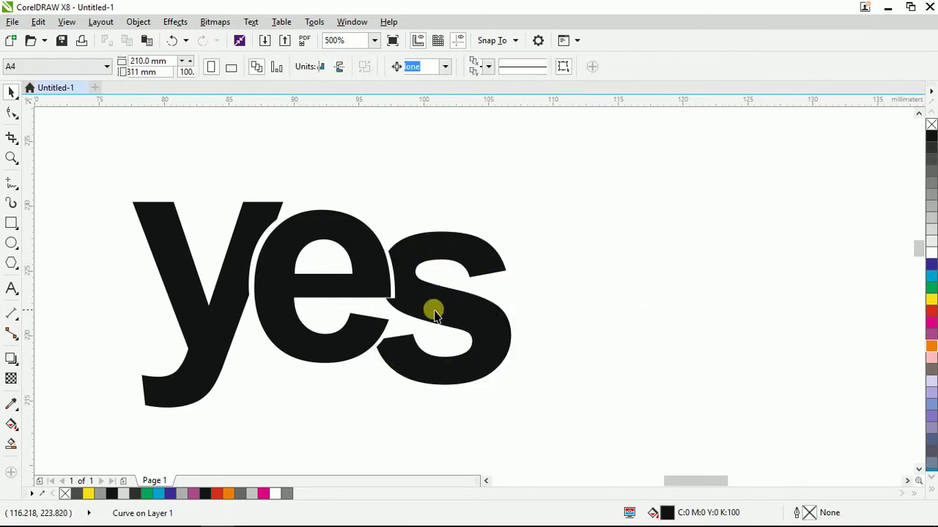
scroll(411, 306, "up", 2)
left_click(416, 300)
left_click_drag(417, 303, 425, 295)
scroll(374, 242, "down", 2)
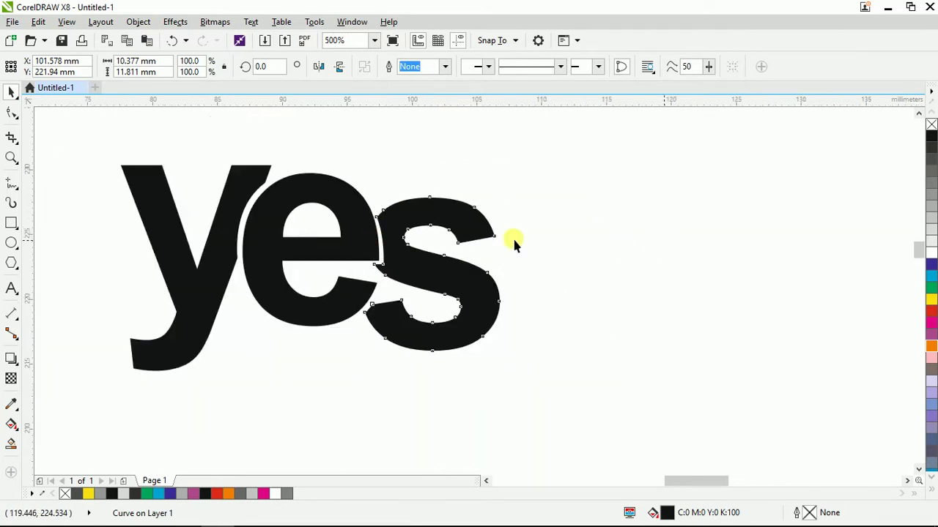
Step: Fill all three letters with blue (C100 M100 Y0 K0)
left_click(513, 242)
scroll(527, 196, "down", 2)
left_click_drag(513, 157, 66, 391)
scroll(417, 196, "up", 2)
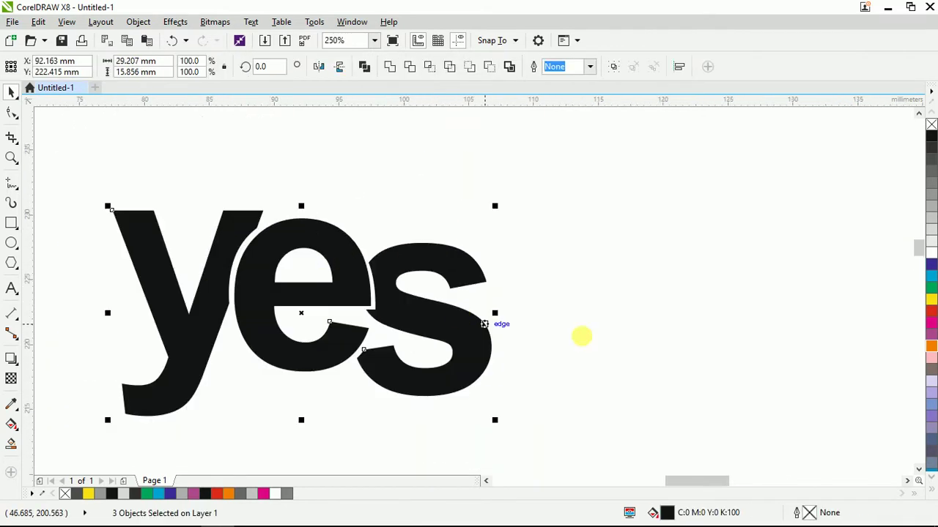
left_click(931, 264)
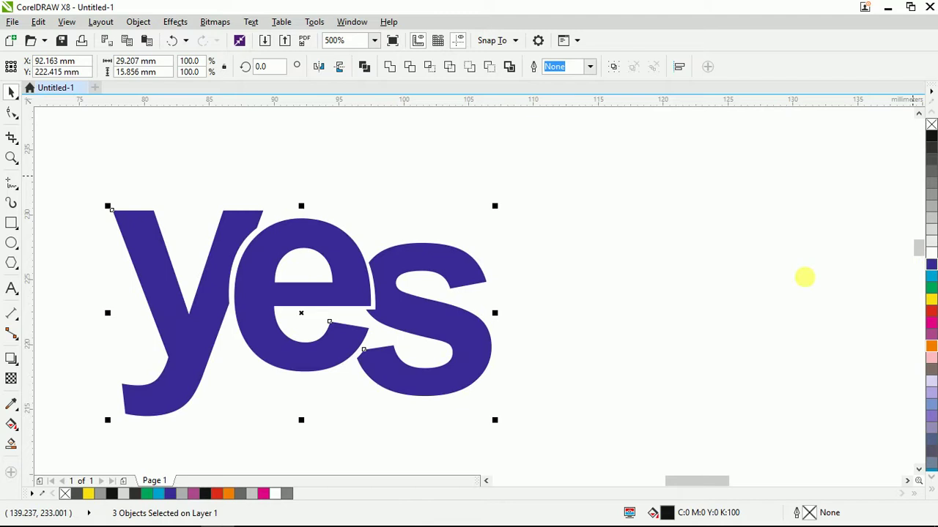
left_click(717, 267)
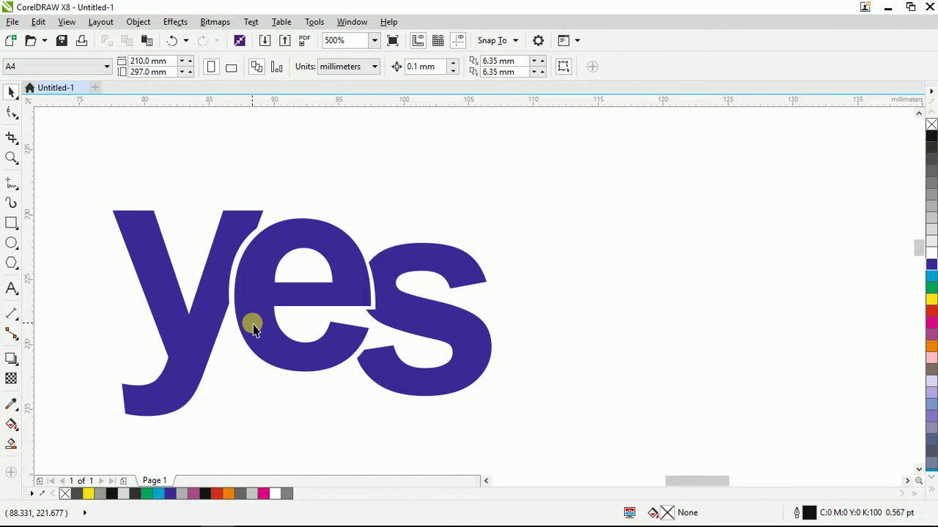
key("F3")
left_click_drag(590, 186, 142, 413)
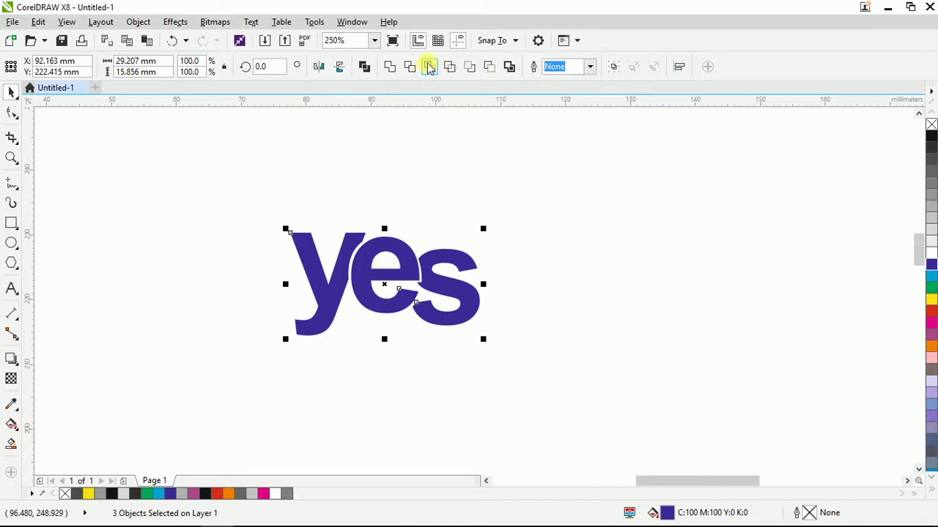
left_click(411, 193)
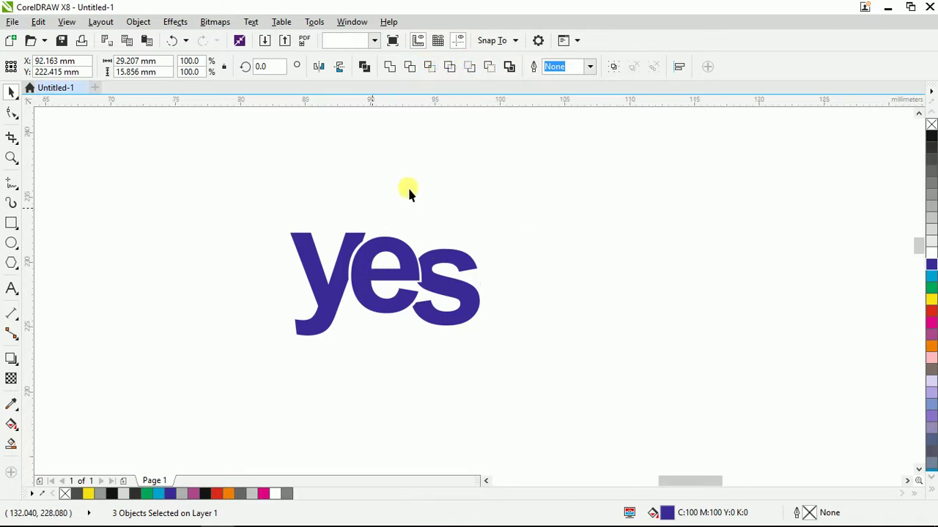
scroll(388, 201, "up", 2)
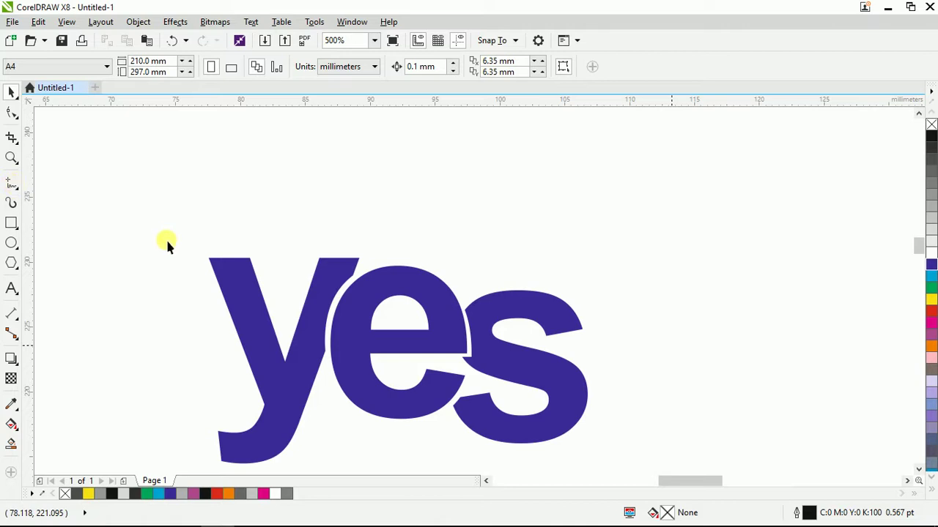
Step: Draw a closed freehand shape about 36 mm by 15 mm over the upper part of the letters, with a wavy lower edge crossing them
scroll(166, 237, "down", 1)
key("F5")
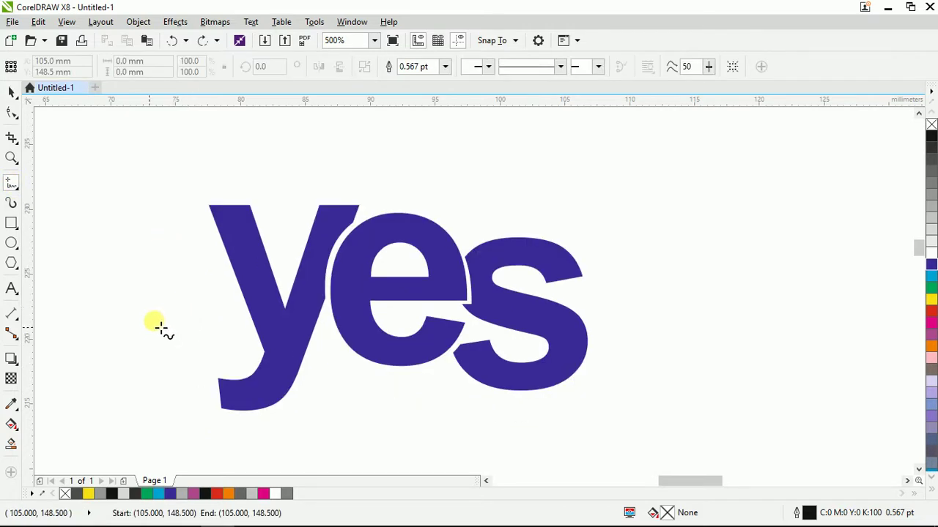
mouse_move(152, 302)
left_mouse_down()
mouse_move(226, 328)
mouse_move(250, 310)
mouse_move(288, 335)
mouse_move(300, 312)
mouse_move(331, 316)
mouse_move(351, 337)
mouse_move(395, 298)
mouse_move(422, 316)
mouse_move(461, 289)
mouse_move(528, 323)
mouse_move(576, 308)
mouse_move(608, 282)
mouse_move(595, 224)
mouse_move(319, 158)
mouse_move(180, 161)
mouse_move(149, 220)
mouse_move(149, 302)
left_mouse_up()
Step: Fill the freehand shape with 50% gray, remove its outline, and intersect it with the y
left_click(932, 198)
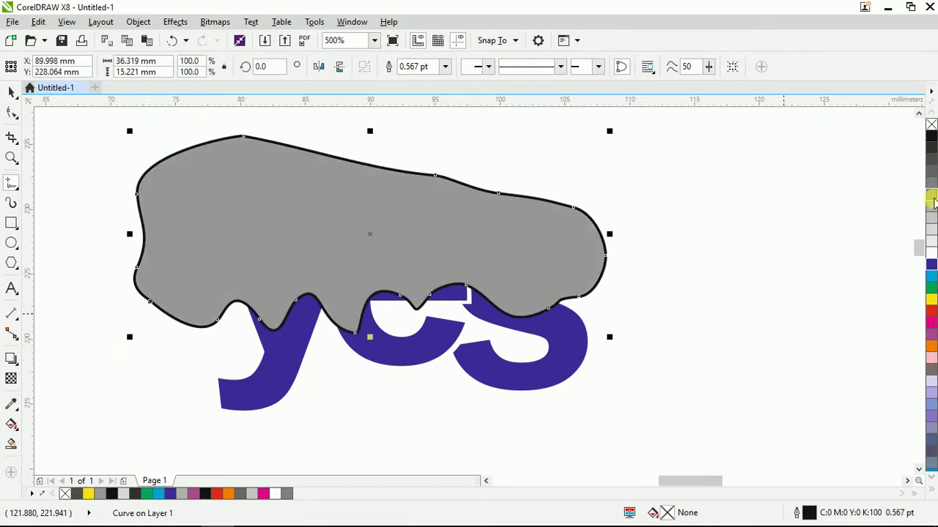
right_click(931, 125)
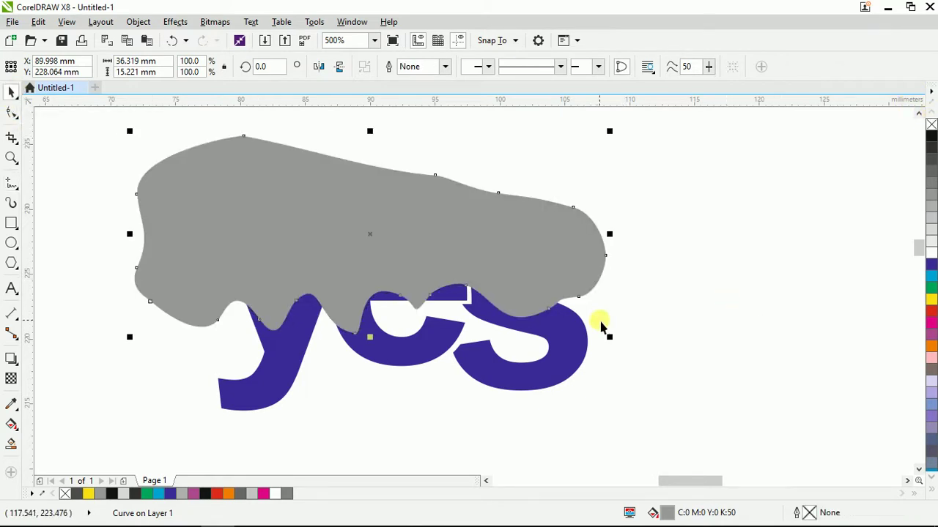
left_click(301, 235)
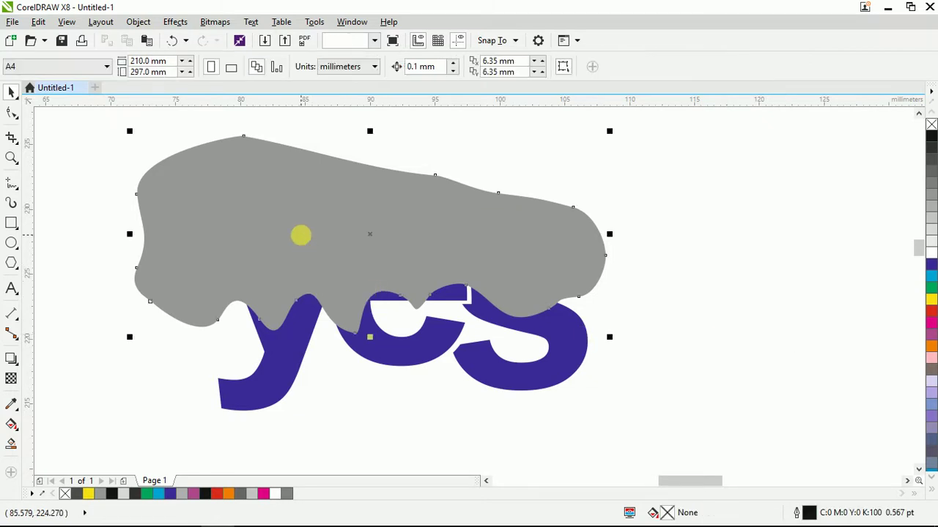
left_click(282, 359, "shift")
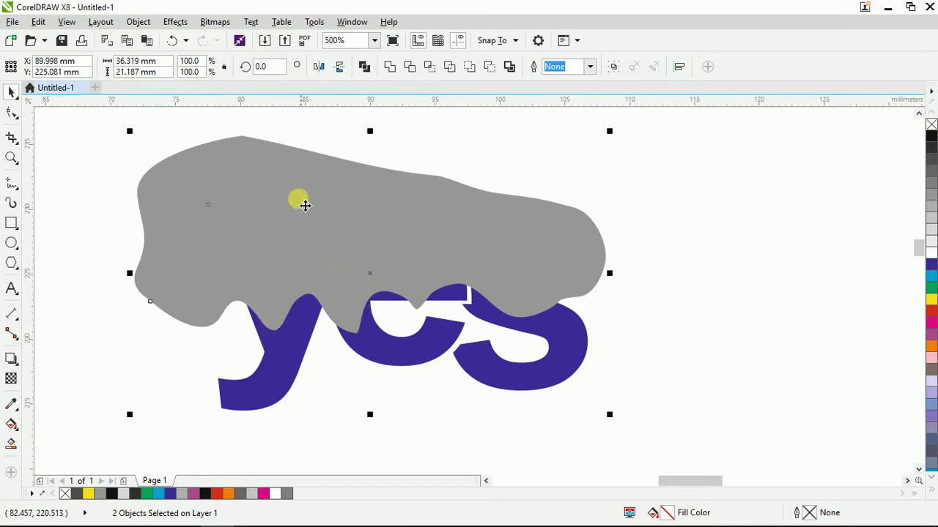
left_click(429, 67)
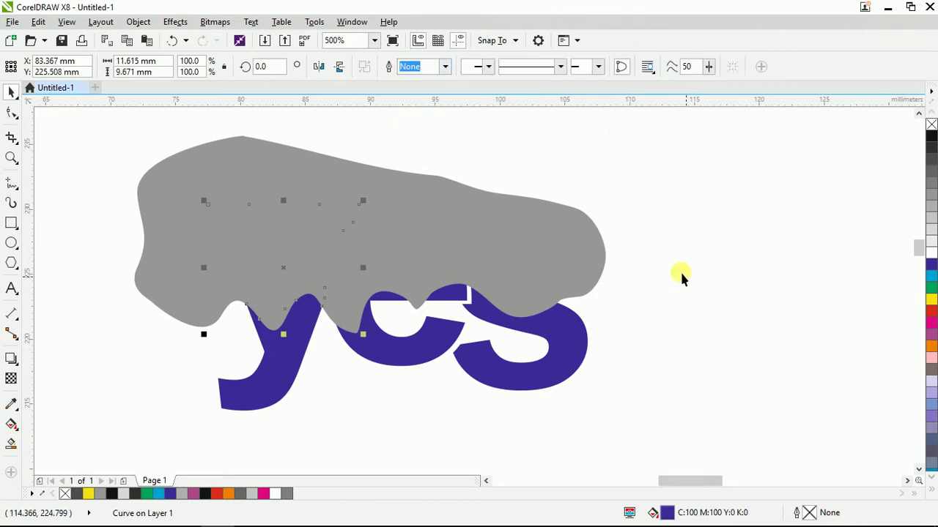
Step: Intersect the gray shape with the e, and try deleting the gray shape
left_click(408, 213)
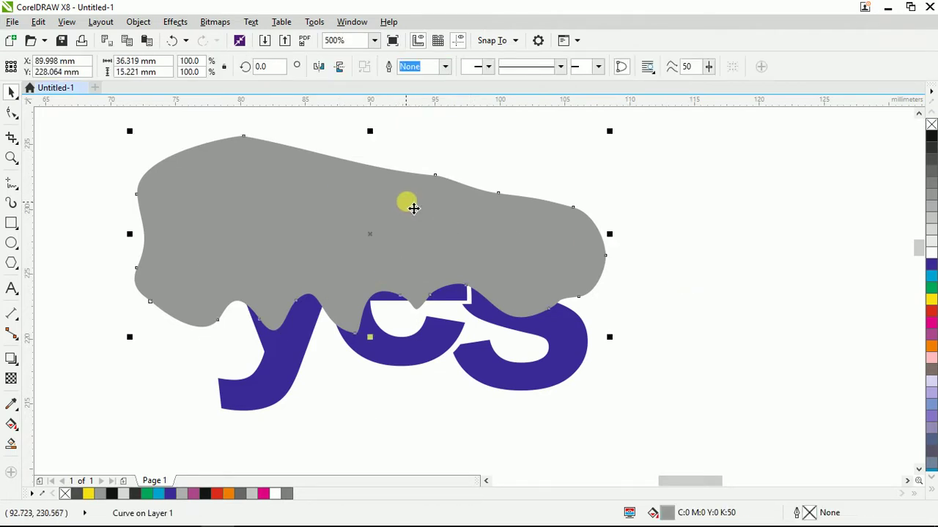
left_click(395, 350, "shift")
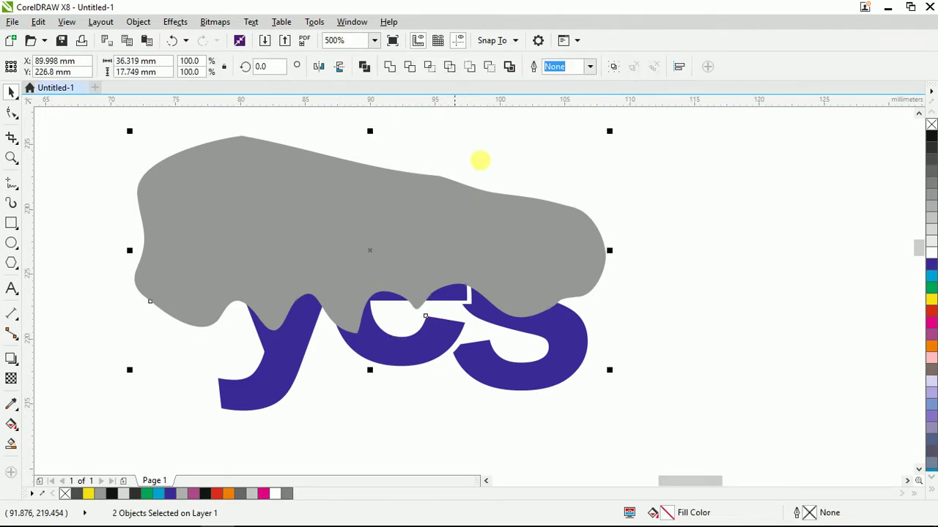
left_click(430, 69)
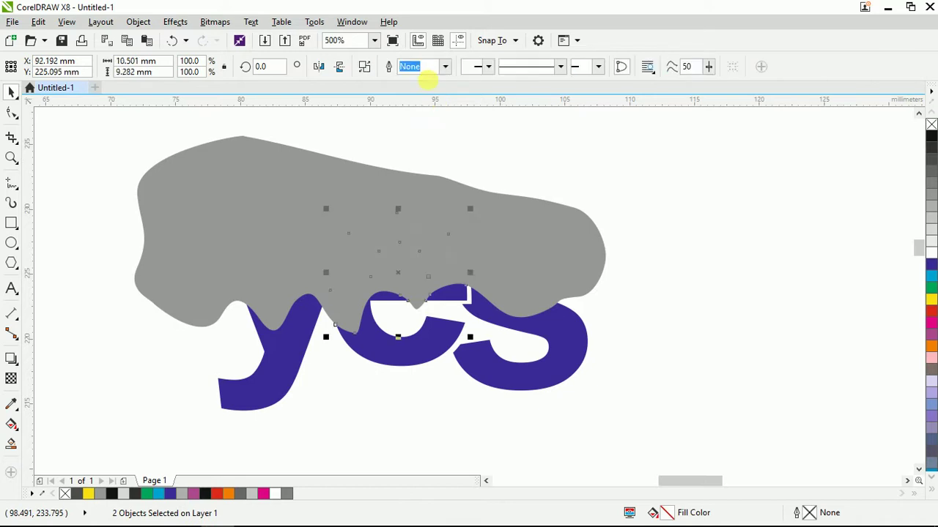
left_click(701, 277)
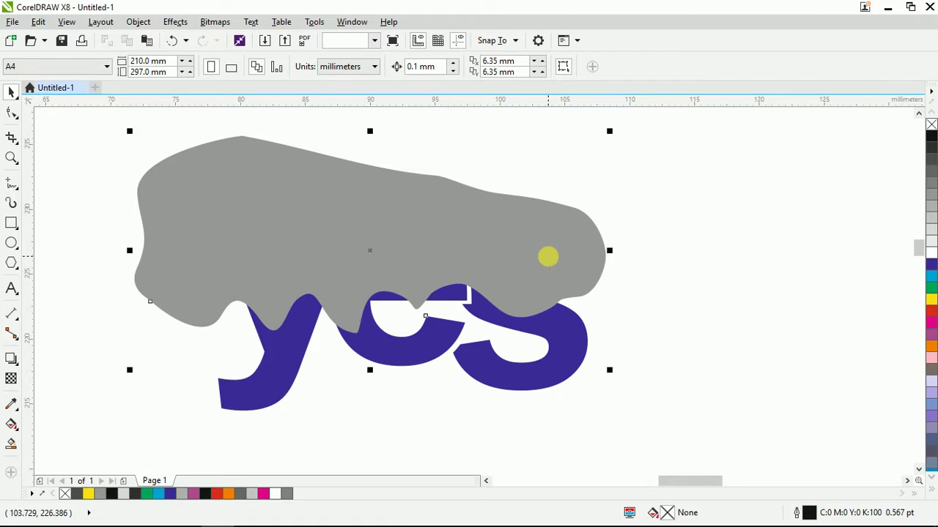
left_click(548, 257)
key("Delete")
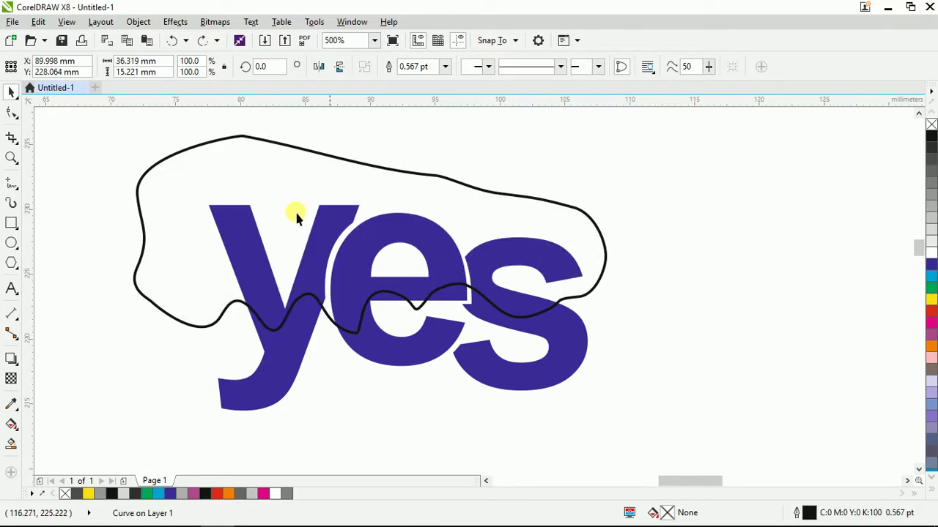
Step: Intersect the unfilled freehand shape with the y
left_click(223, 160)
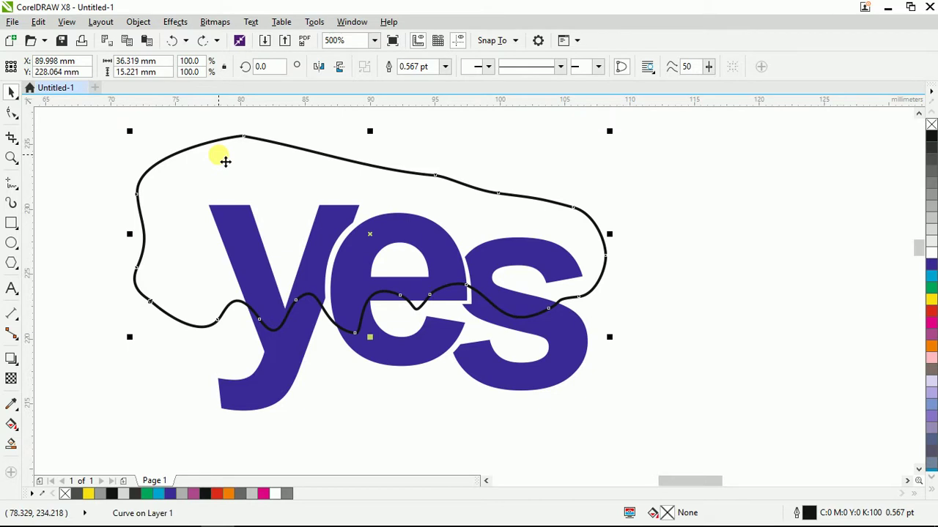
left_click(290, 354, "shift")
left_click(430, 66)
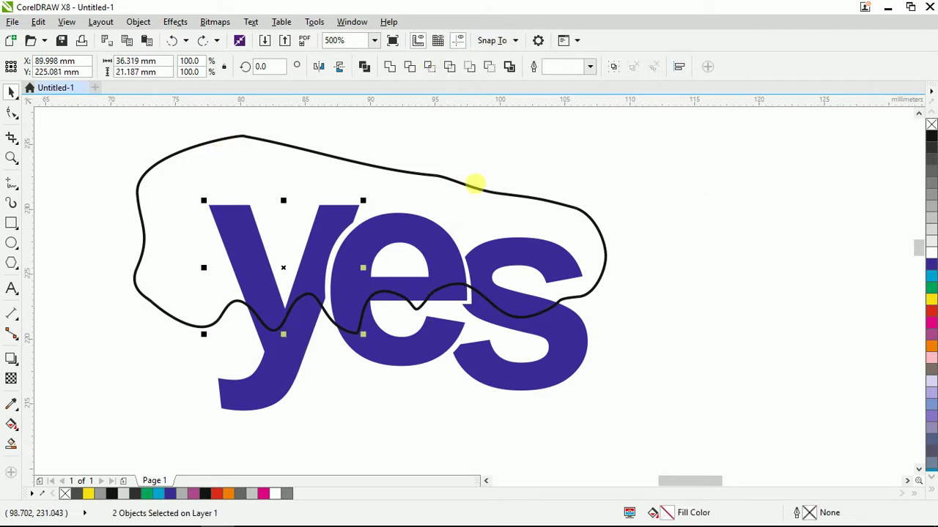
Step: Intersect the unfilled freehand shape with the e
left_click(412, 345, "shift")
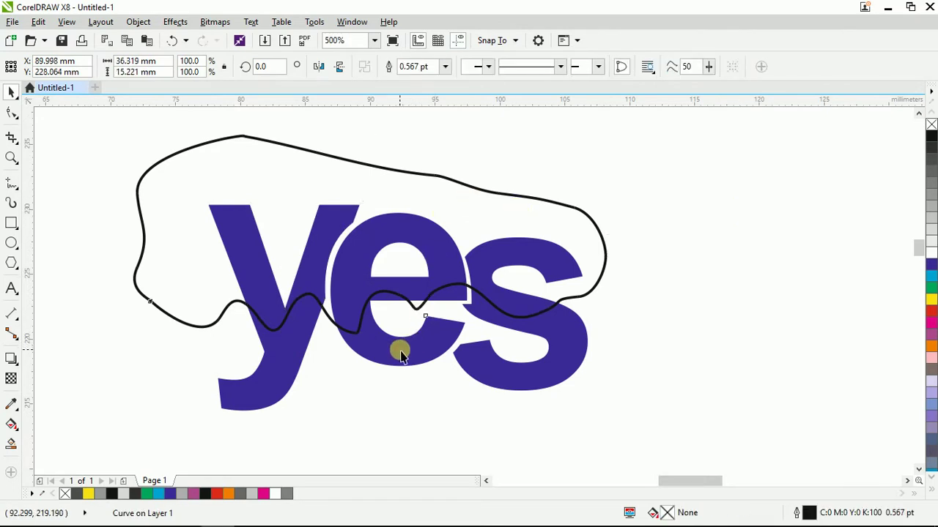
left_click(400, 351, "shift")
left_click(430, 66)
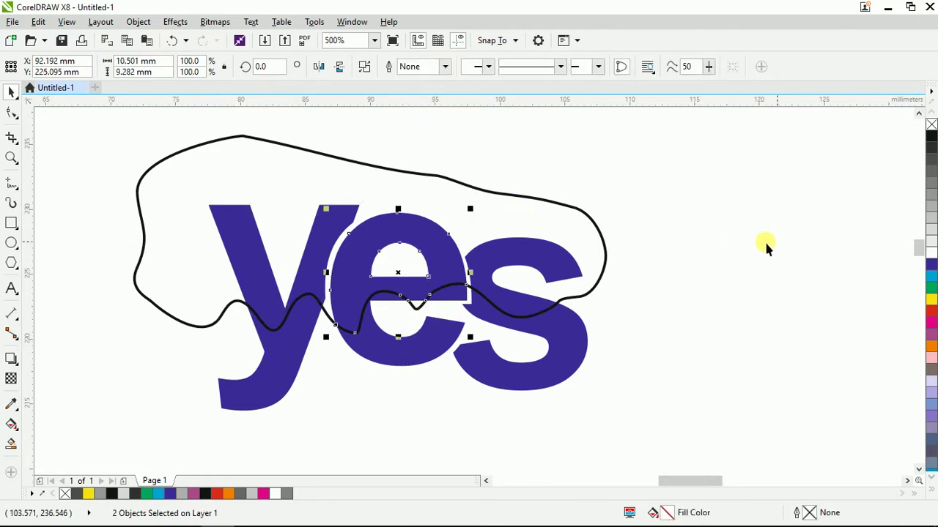
Step: Intersect the unfilled freehand shape with the s
left_click(485, 345)
left_click(561, 339)
left_click(549, 308, "shift")
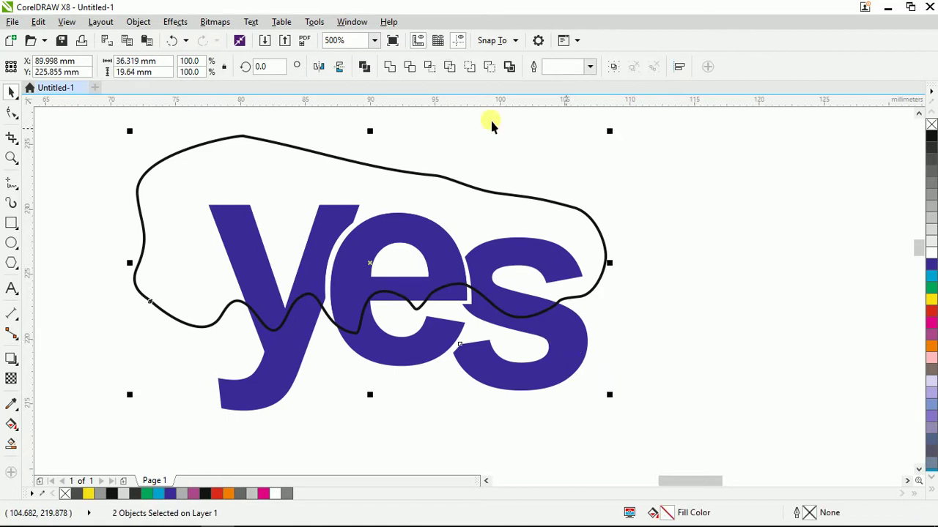
left_click(430, 67)
Step: Delete the wavy freehand shape around the letters
left_click(666, 249)
left_click(234, 164)
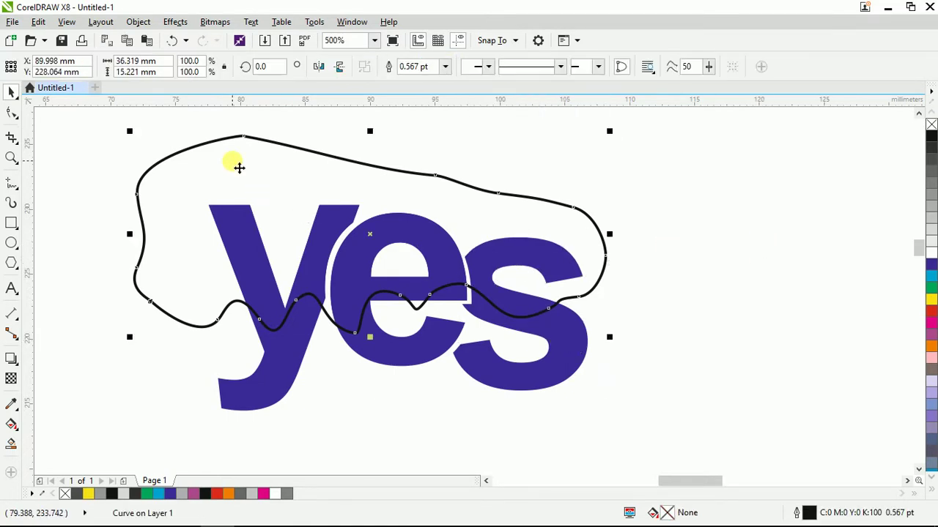
key("Delete")
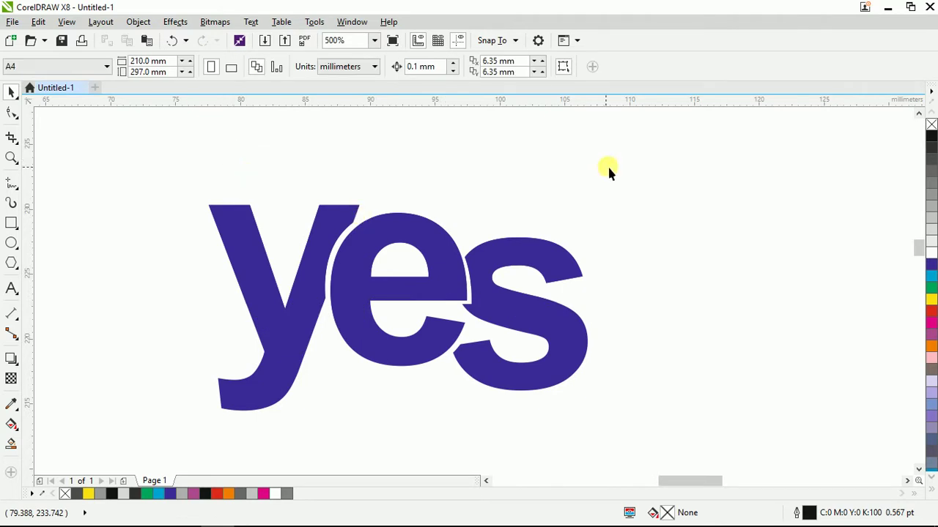
Step: Fill the three intersected upper pieces of the y, e and s with red
left_click_drag(734, 170, 94, 350)
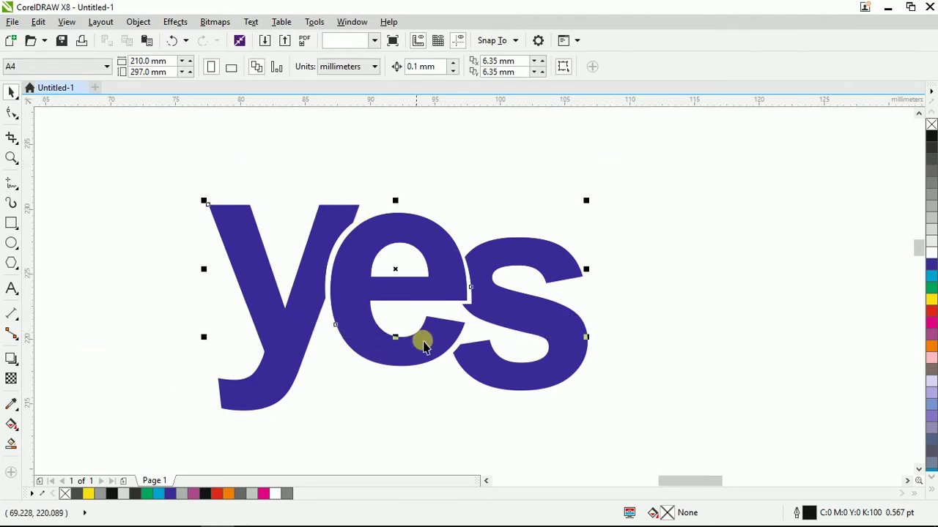
left_click(652, 163)
left_click_drag(740, 140, 100, 378)
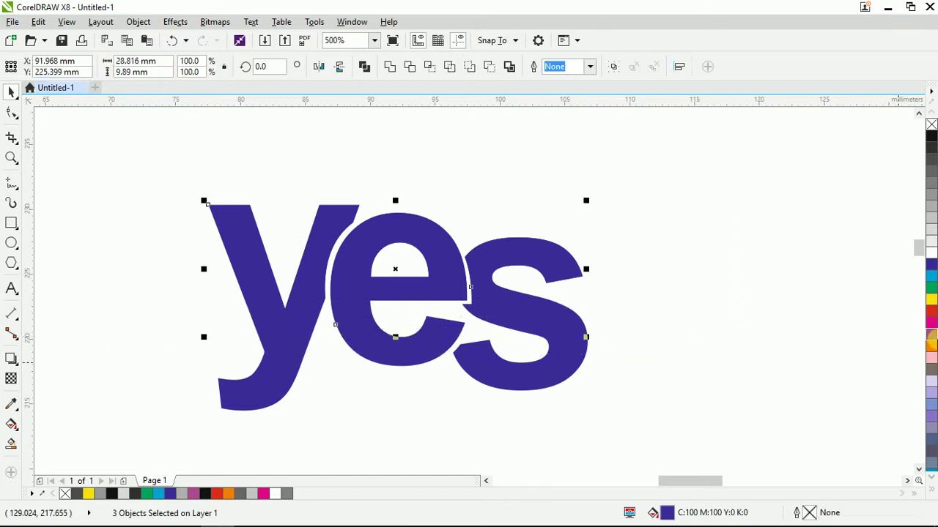
left_click(931, 311)
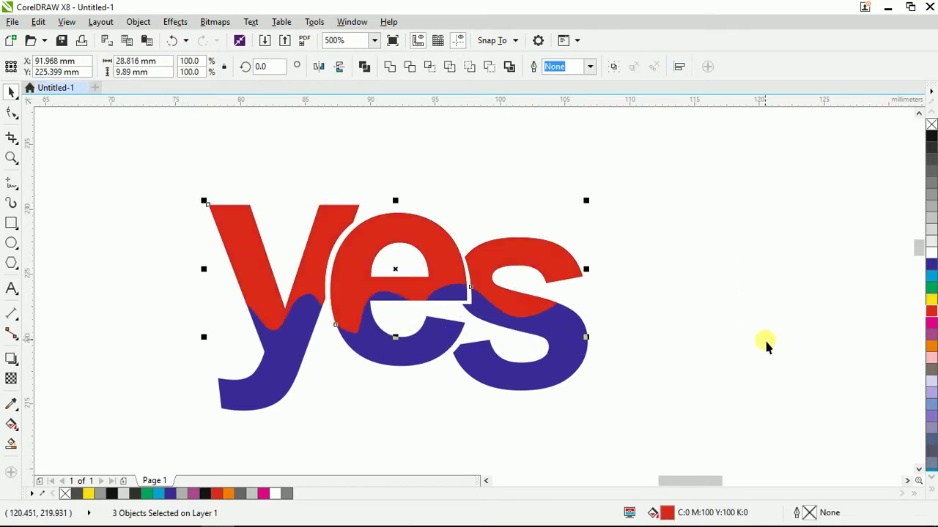
left_click(766, 343)
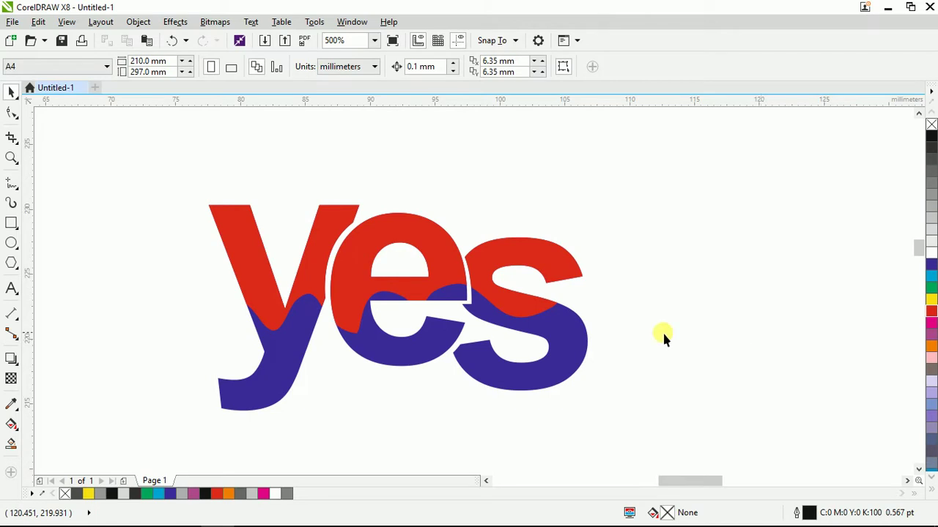
Step: Move the red upper pieces of the letters aside one at a time and undo each move
left_click(391, 227)
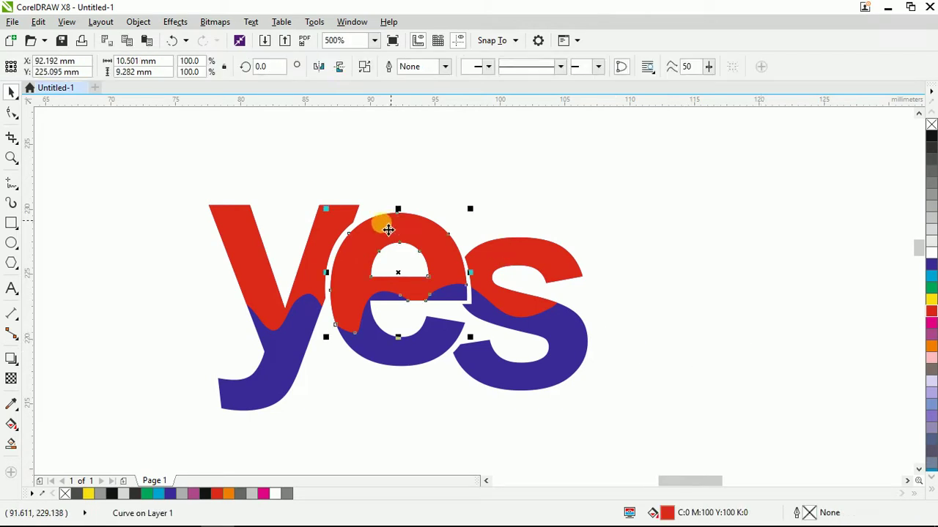
left_click(327, 222)
left_click_drag(271, 267, 140, 202)
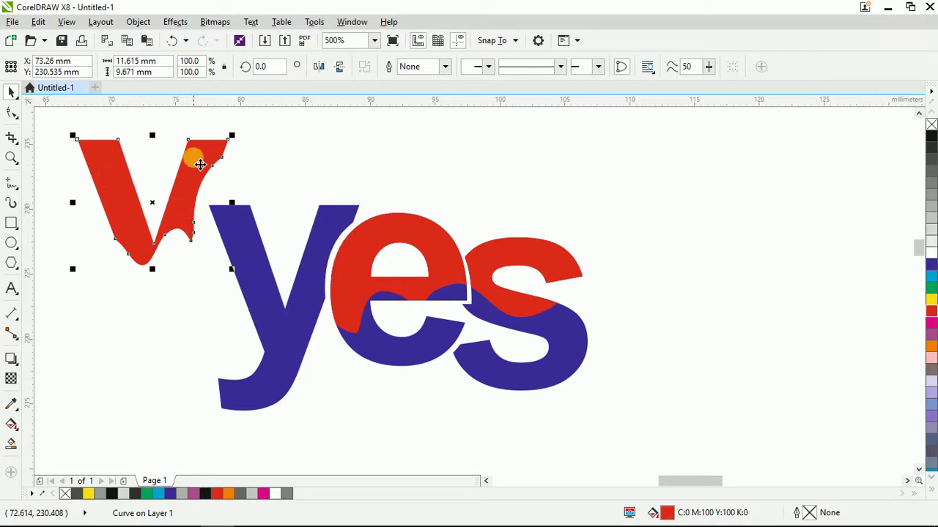
key("Escape")
left_click(337, 228)
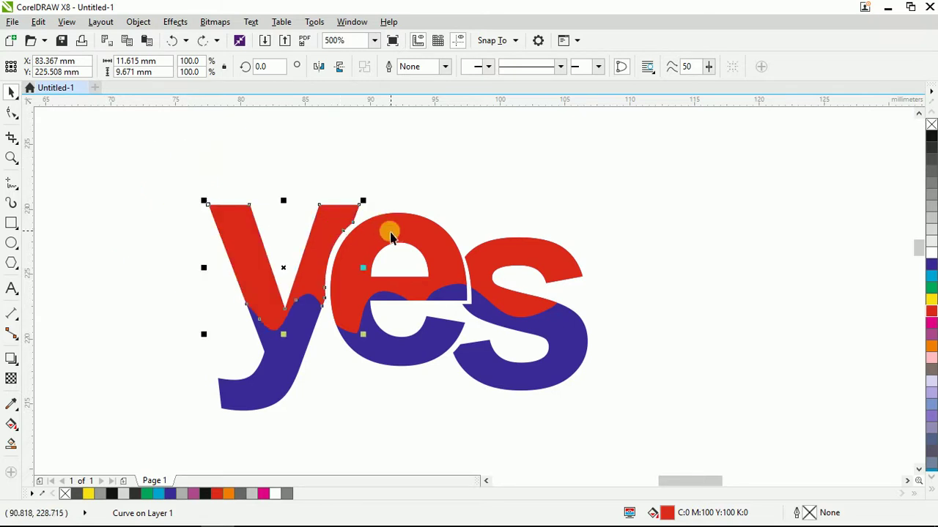
scroll(387, 236, "up", 2)
left_click_drag(370, 234, 575, 212)
key("Escape")
left_click_drag(699, 279, 739, 233)
key("ctrl+z")
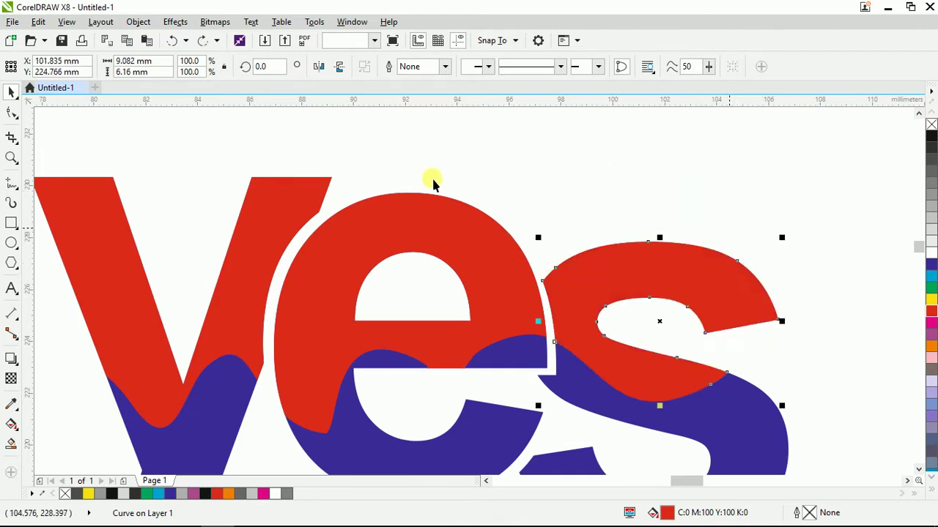
scroll(433, 182, "down", 2)
key("Escape")
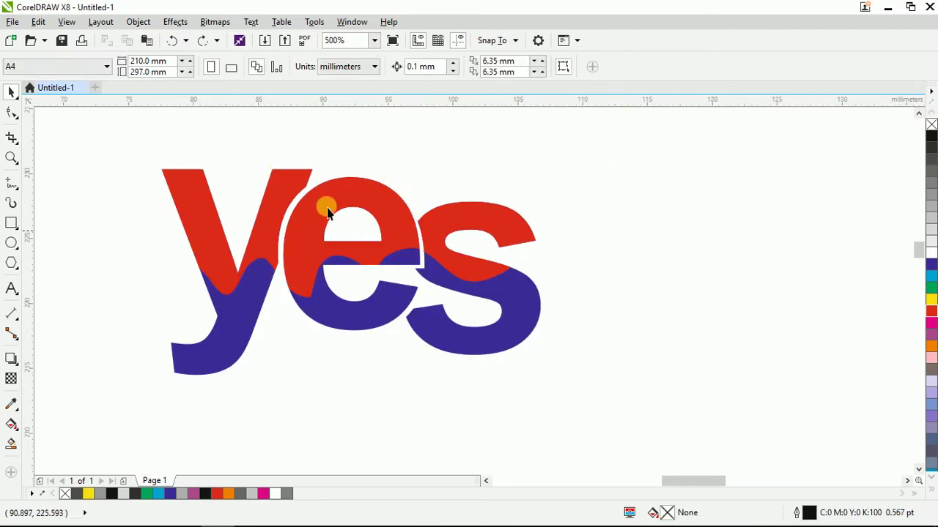
Step: Try a green fill on the upper piece of the e and change it to orange
left_click(345, 203)
left_click(931, 287)
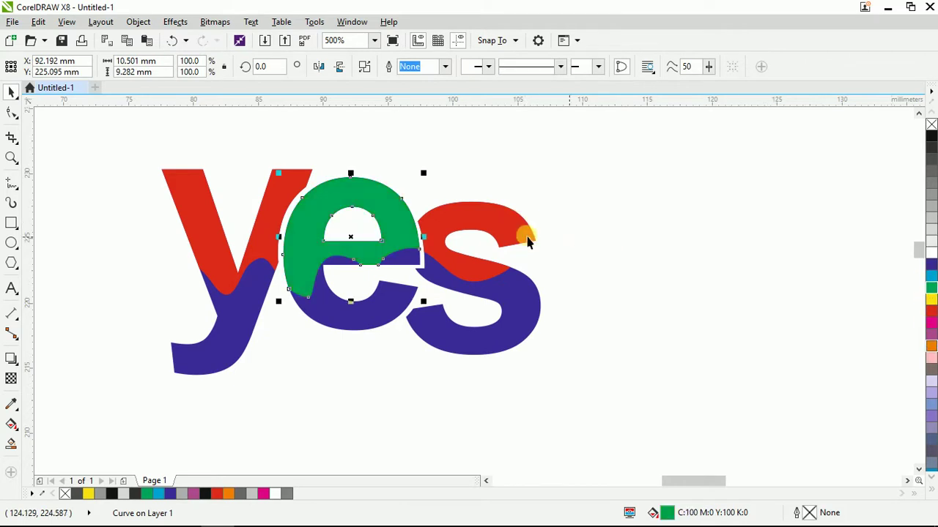
left_click(931, 346)
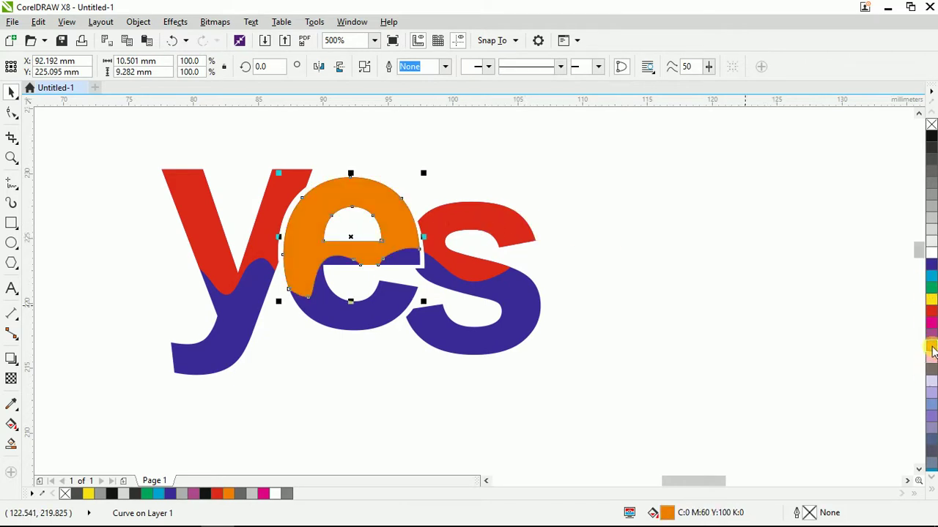
Step: Fill the upper piece of the s with light blue (C:60 M:40 Y:0 K:0)
left_click(475, 223)
left_click(928, 401)
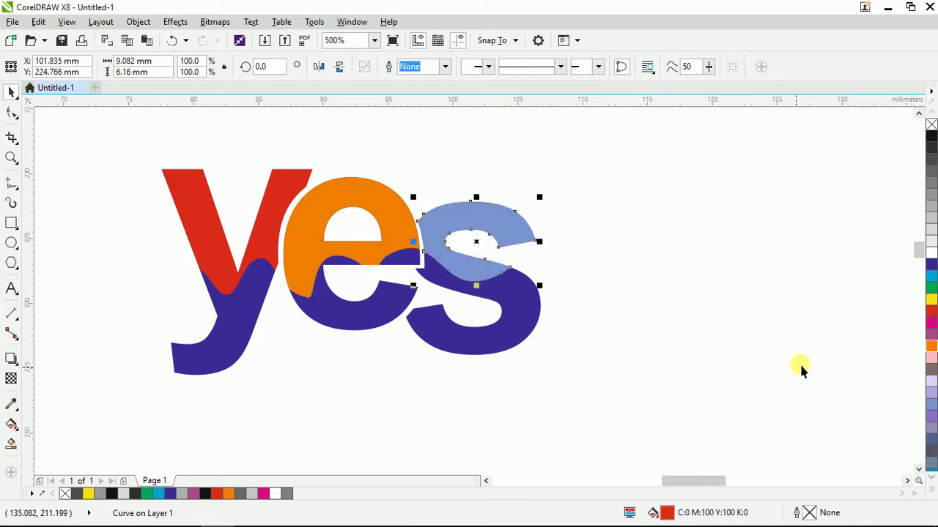
left_click(675, 302)
scroll(419, 318, "down", 2)
scroll(284, 312, "up", 2)
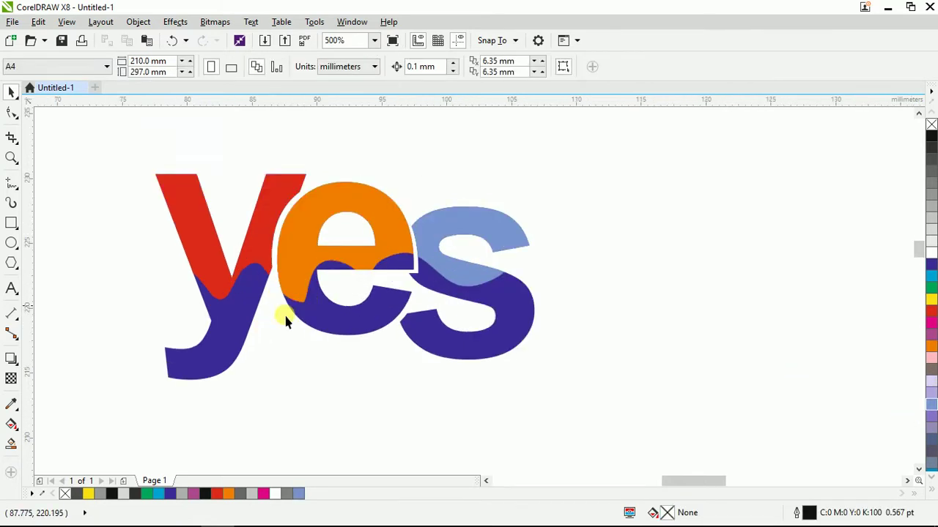
Step: Fill the lower parts of the y, e and s with cyan and the upper piece of the s with dark blue
left_click(230, 341)
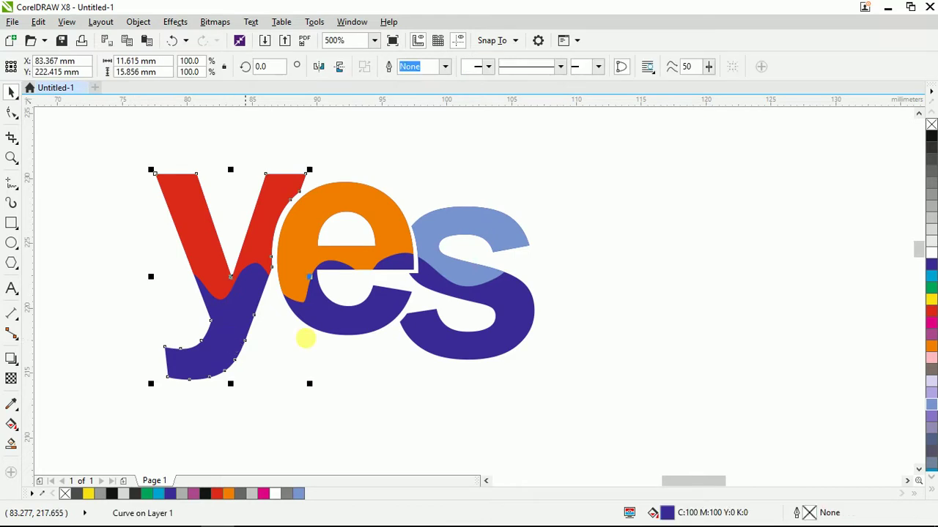
left_click(361, 327, "shift")
left_click(474, 339, "shift")
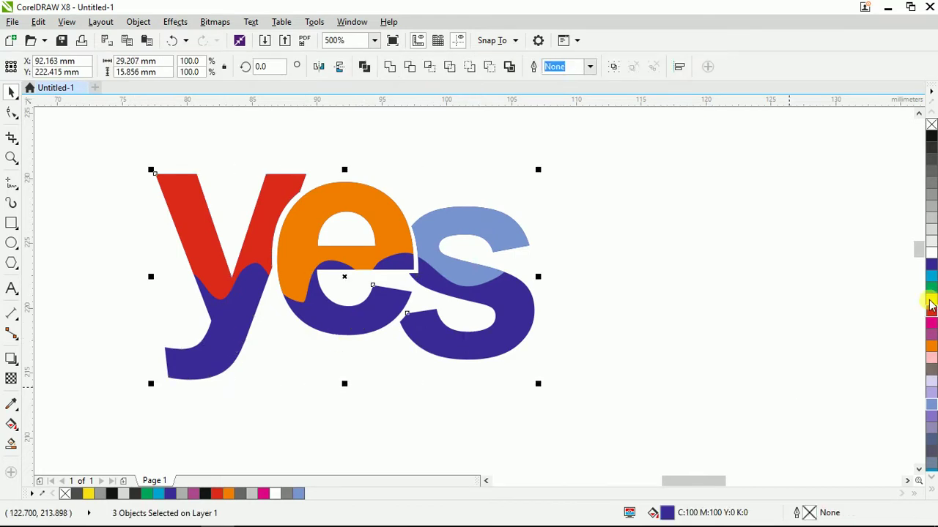
left_click(932, 279)
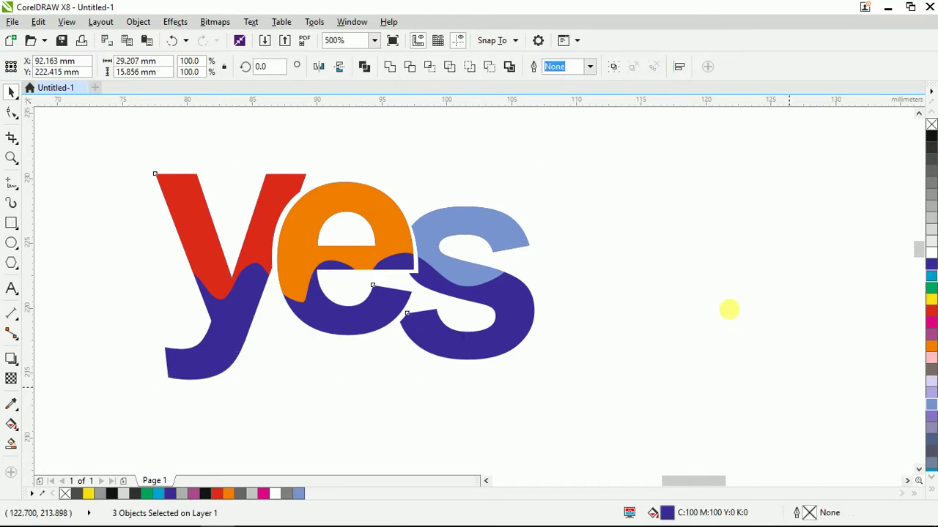
left_click(498, 227)
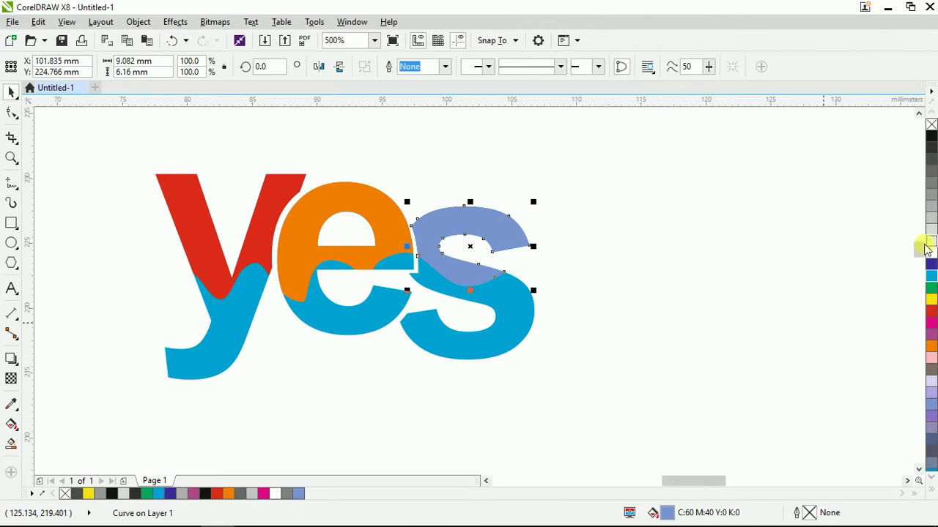
left_click(577, 320)
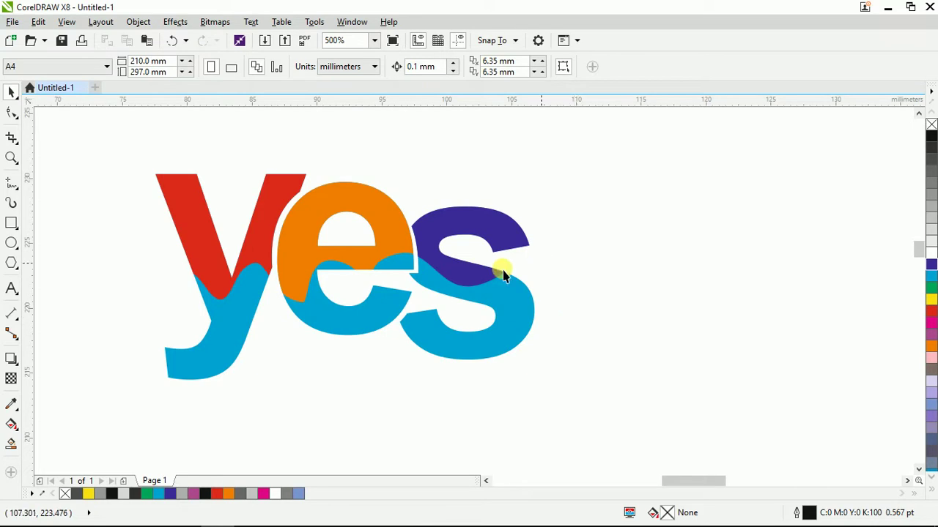
Step: Apply a black drop shadow to the upper pieces of all three letters, offset about 0.043 mm horizontally and -0.2 mm vertically
left_click(208, 233)
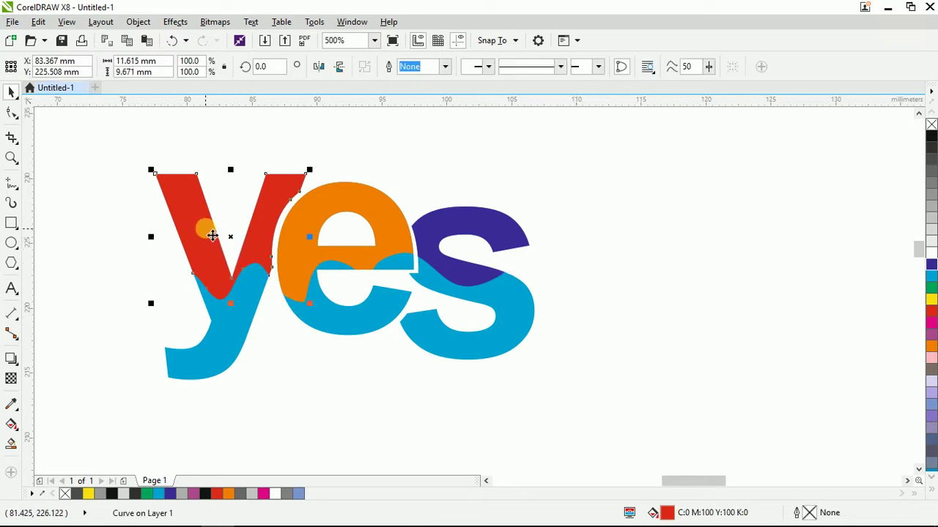
left_click(329, 223, "shift")
left_click(450, 226, "shift")
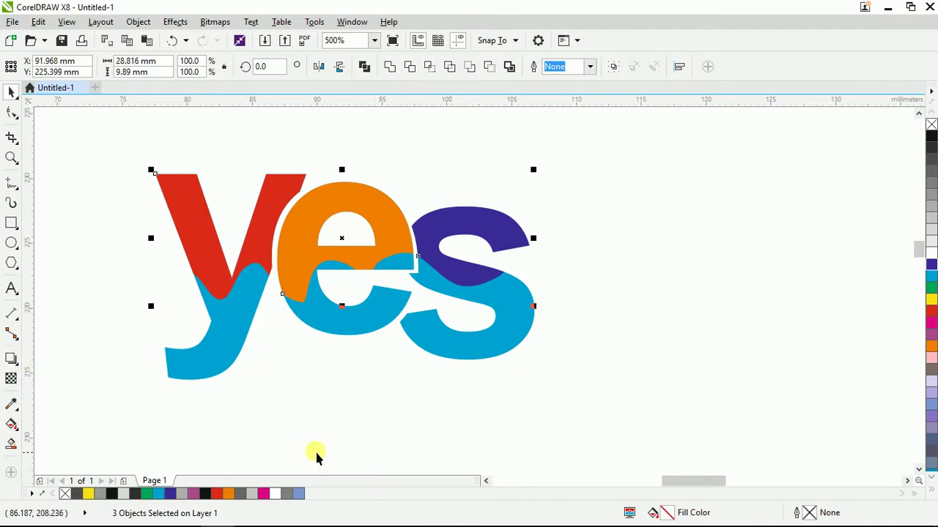
left_click(11, 358)
left_click_drag(289, 184, 343, 315)
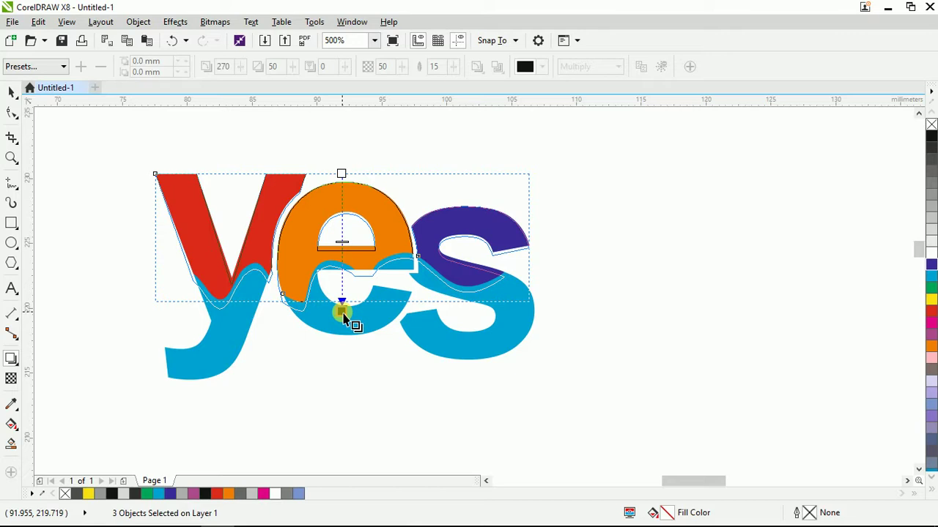
left_click_drag(343, 316, 347, 308)
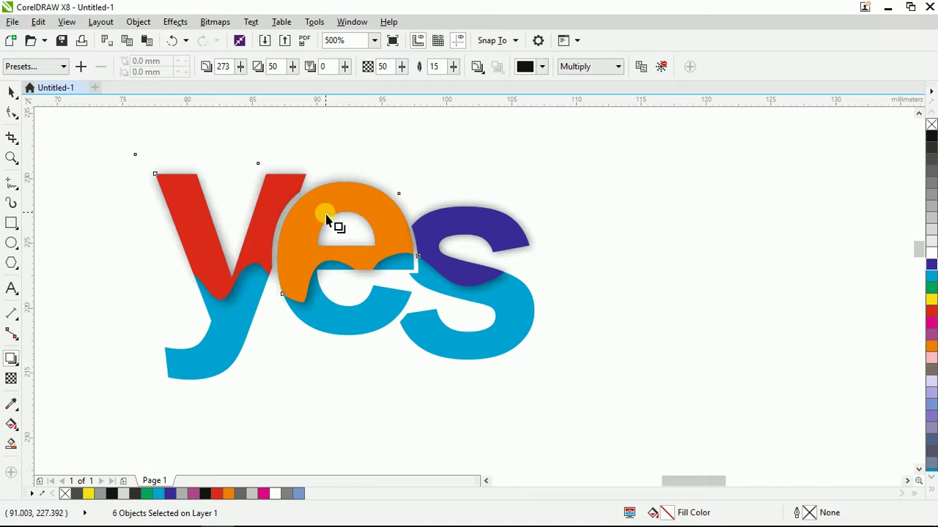
key("ctrl+z")
left_click_drag(333, 314, 357, 313)
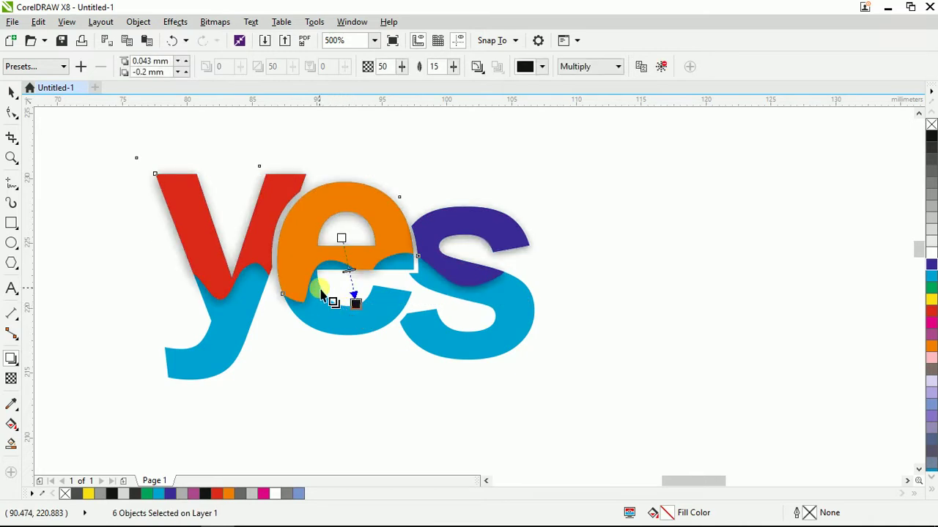
Step: Raise the drop shadow opacity on the e, y and s pieces, to about 79 for the e and 74 for the s
scroll(320, 299, "up", 2)
left_click_drag(384, 258, 392, 294)
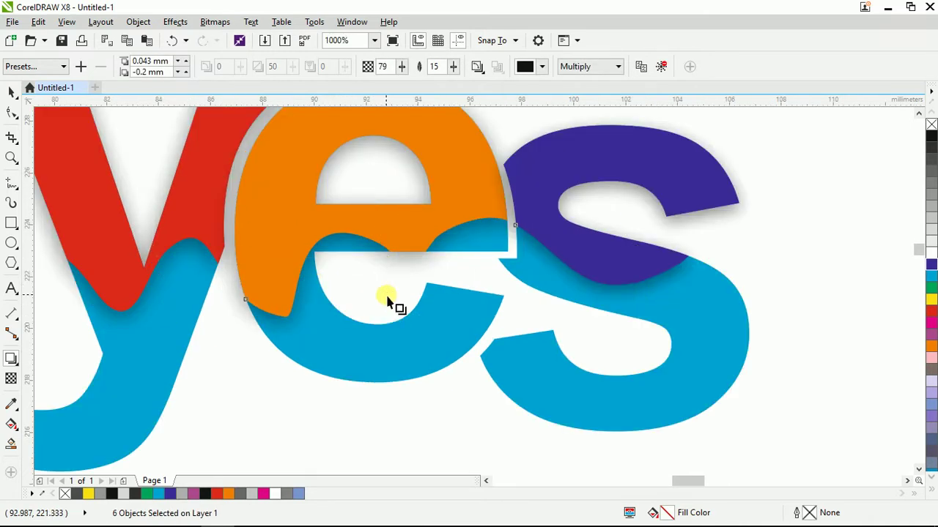
left_click_drag(155, 250, 163, 285)
left_click_drag(628, 245, 634, 266)
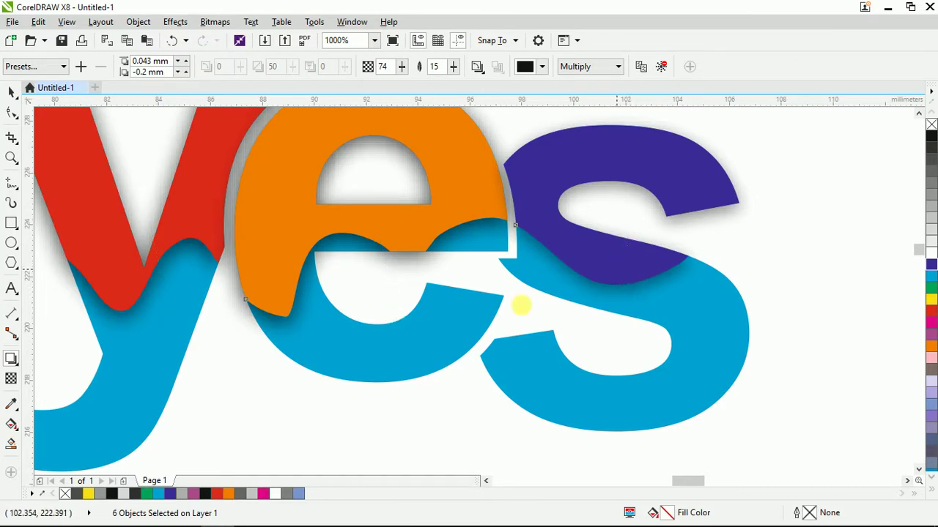
scroll(337, 285, "down", 5)
scroll(341, 268, "up", 3)
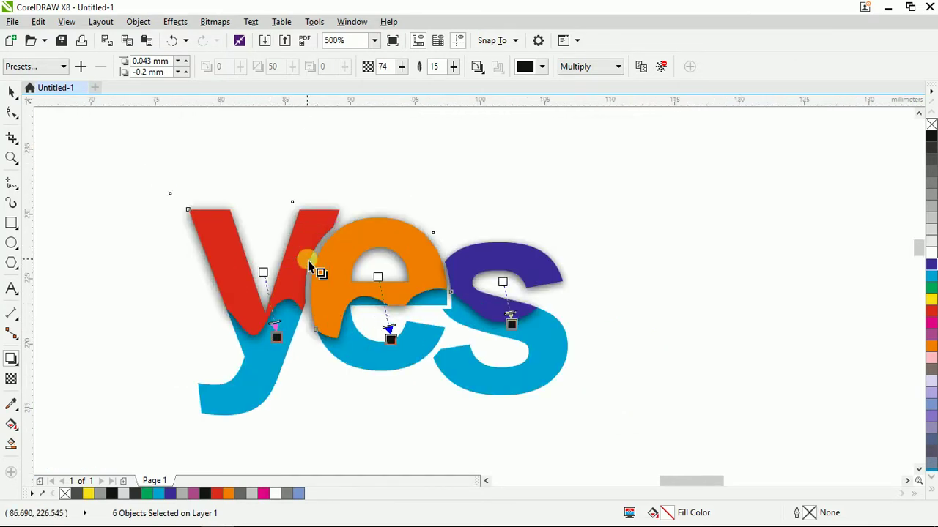
Step: Soften the drop shadows by trying an opacity of 47, and settle on opacity 34 and feathering 9
double_click(384, 68)
type("47")
key("Return")
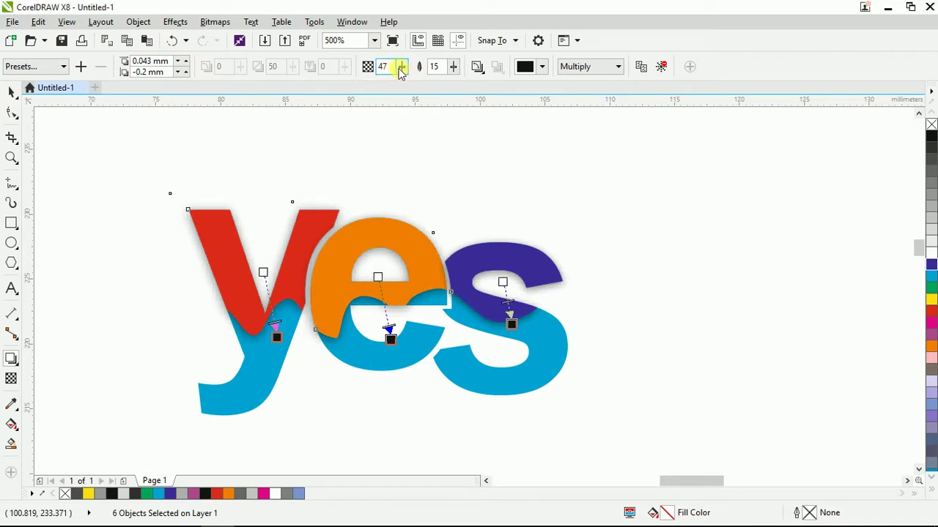
left_click_drag(451, 68, 398, 78)
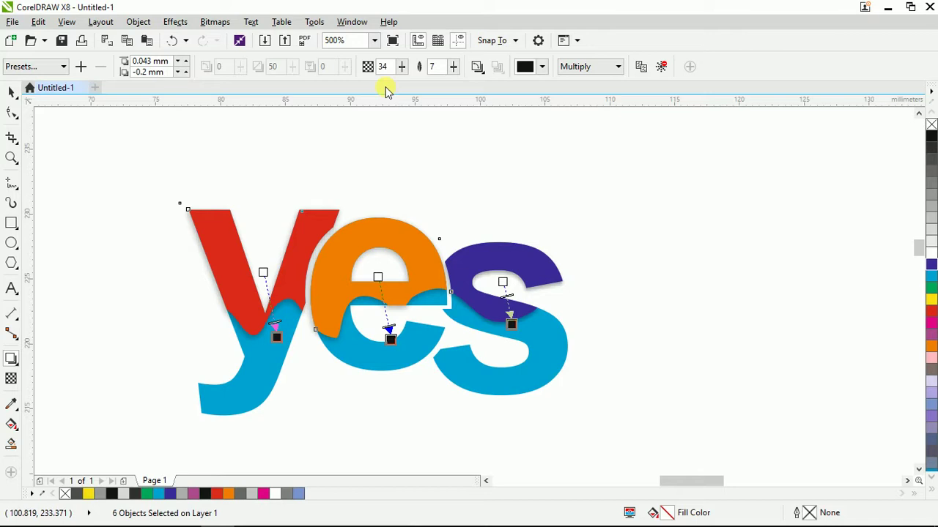
left_click_drag(456, 68, 449, 68)
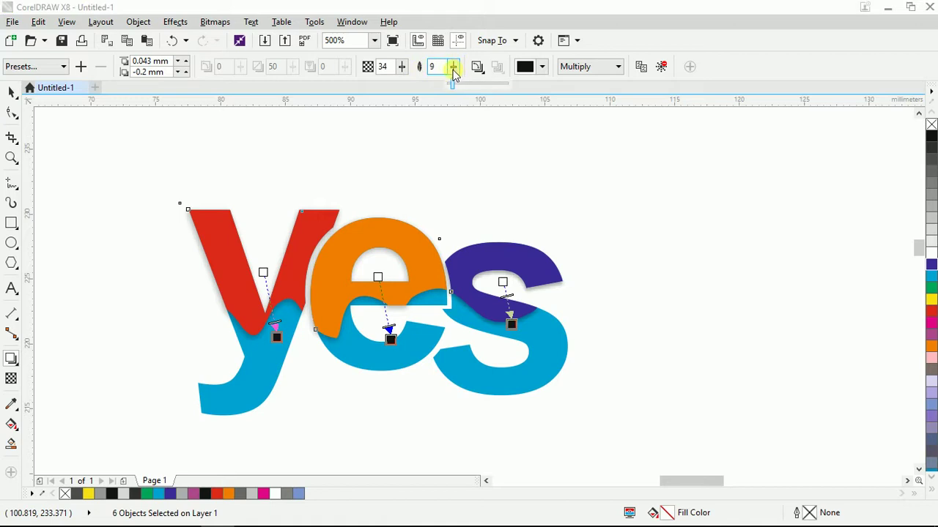
Step: Deselect the letters and examine the finished lettering up close in a full-screen preview
left_click(11, 92)
scroll(295, 187, "down", 2)
left_click(613, 201)
scroll(260, 238, "up", 2)
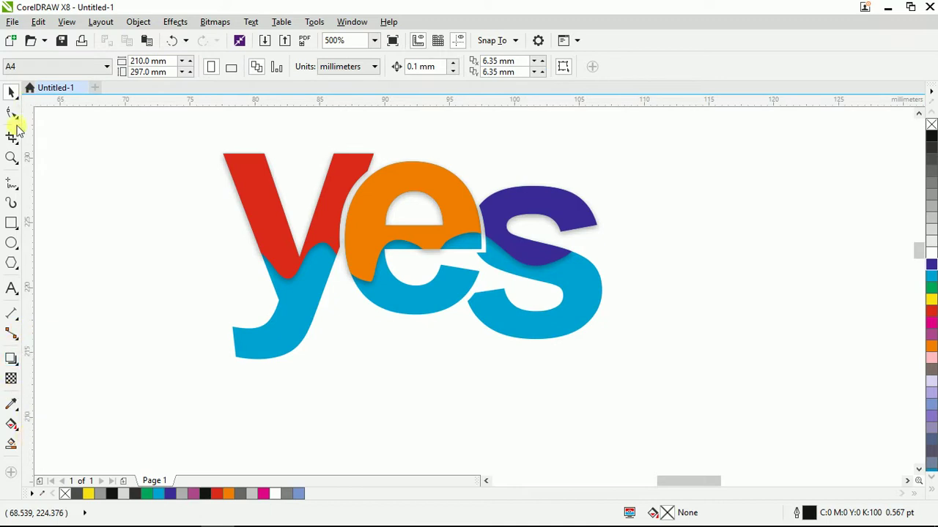
left_click_drag(121, 121, 748, 425)
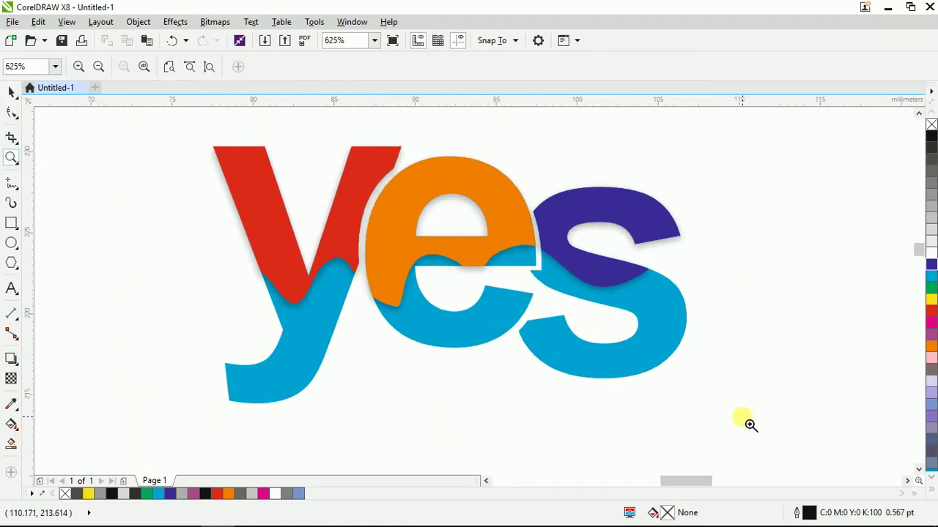
key("F9")
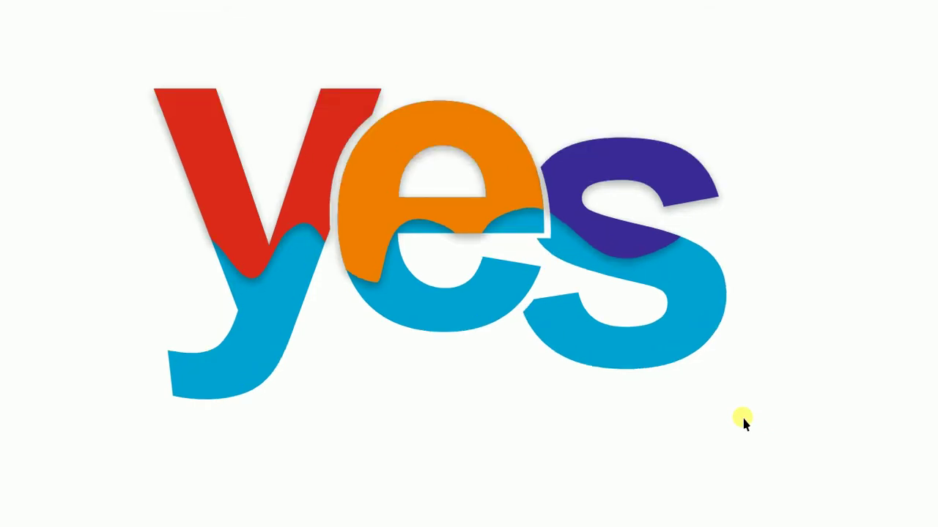
Step: Leave the full-screen preview and delete the red, orange and blue upper pieces from the y, e and s
left_click(649, 274)
left_click(473, 251)
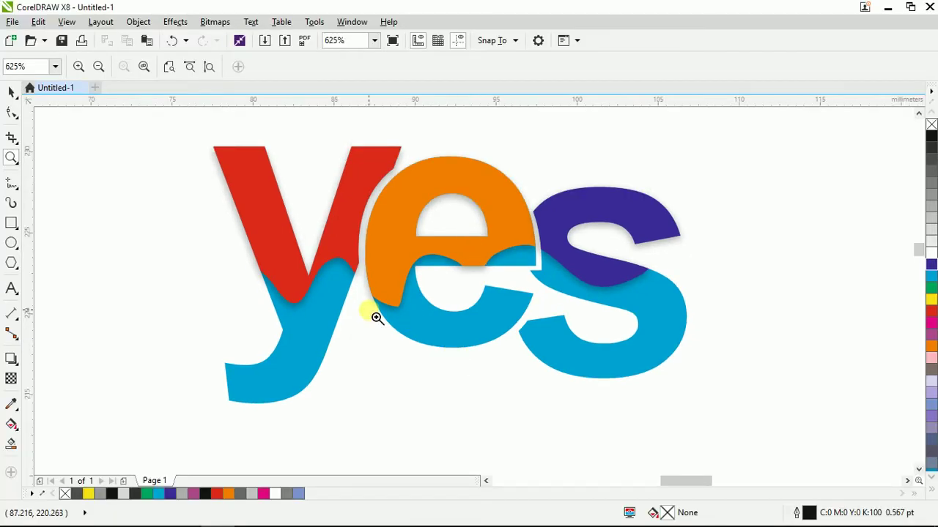
scroll(190, 268, "down", 2)
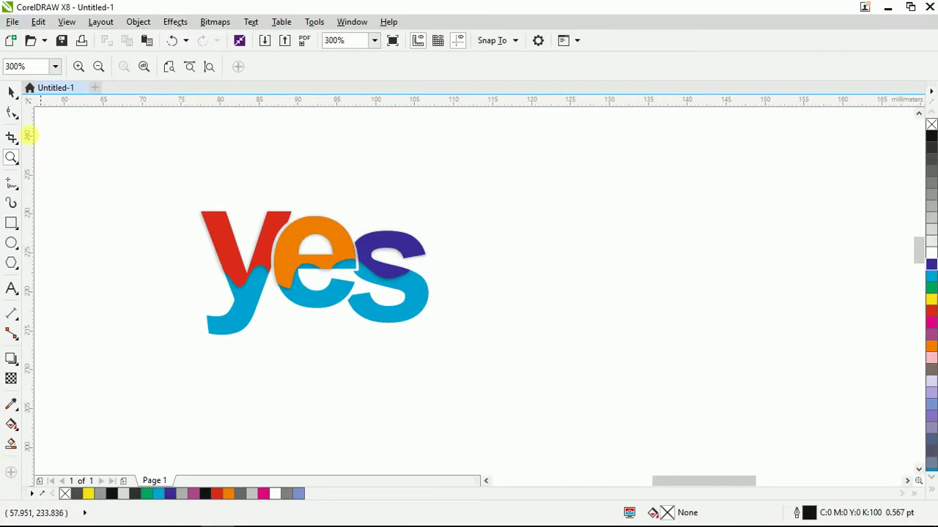
left_click(6, 93)
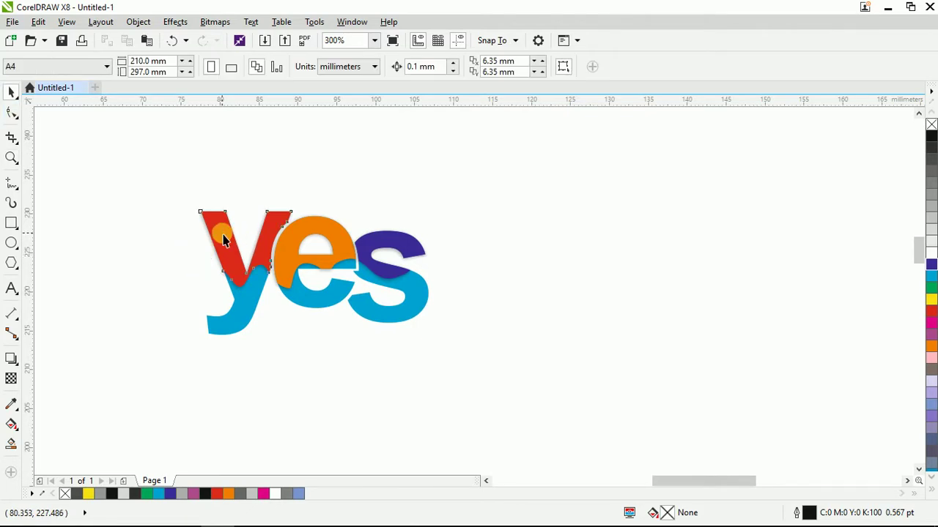
left_click(227, 239)
left_click(122, 265)
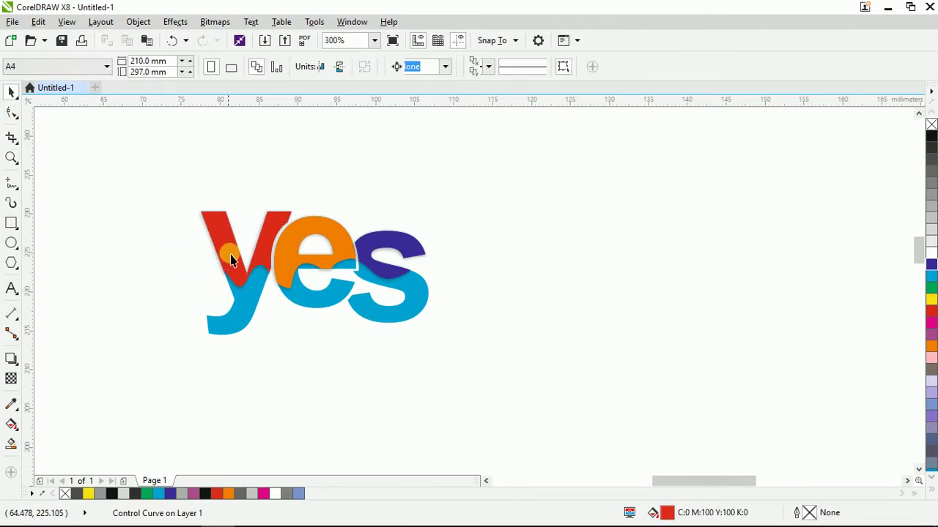
scroll(230, 255, "up", 2)
left_click(235, 249)
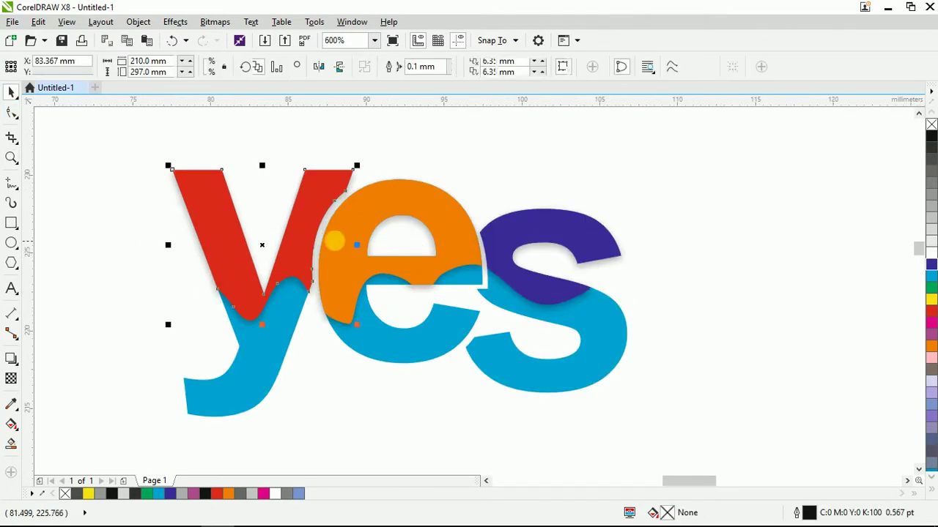
left_click(374, 211, "shift")
left_click(546, 222, "shift")
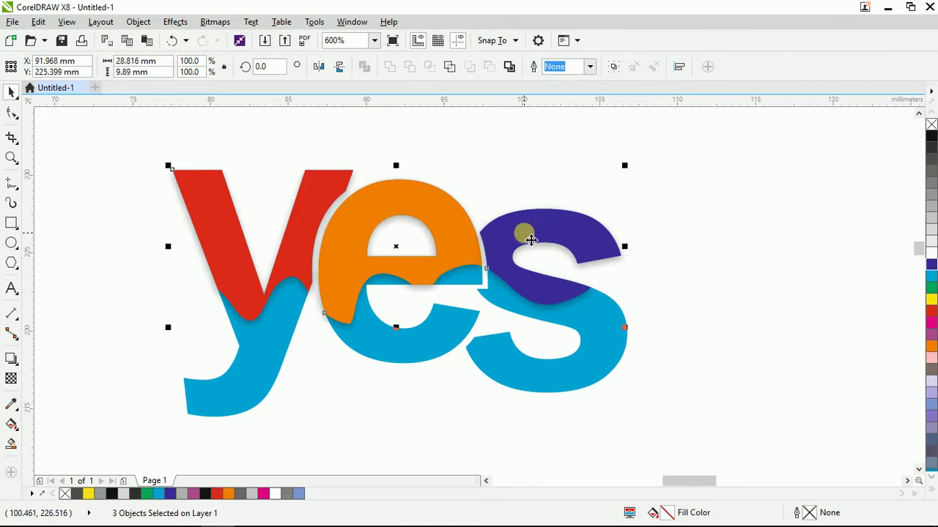
key("Delete")
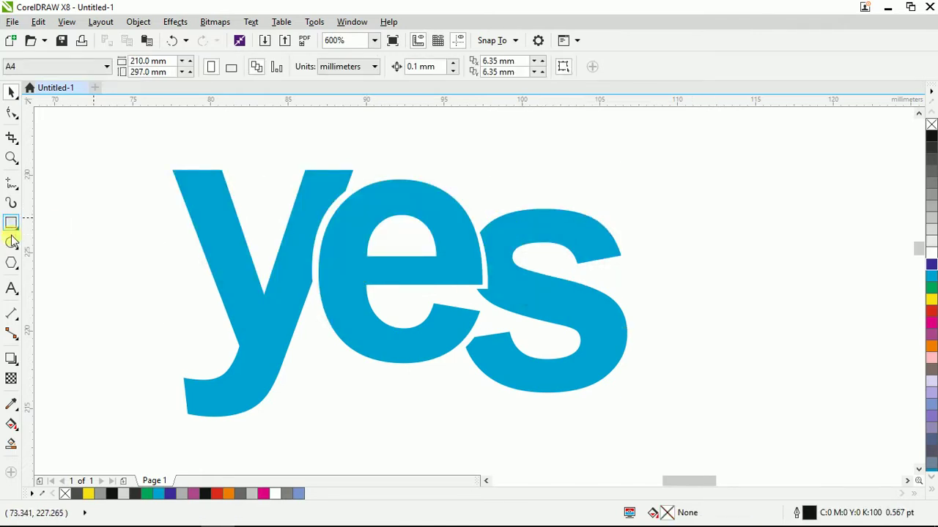
Step: Draw a freehand loop about 37 mm by 13 mm around the letters' upper halves, with its wavy lower edge crossing all three
left_click(10, 183)
mouse_move(151, 317)
left_mouse_down()
mouse_move(233, 271)
mouse_move(543, 282)
mouse_move(681, 227)
mouse_move(536, 139)
left_mouse_up()
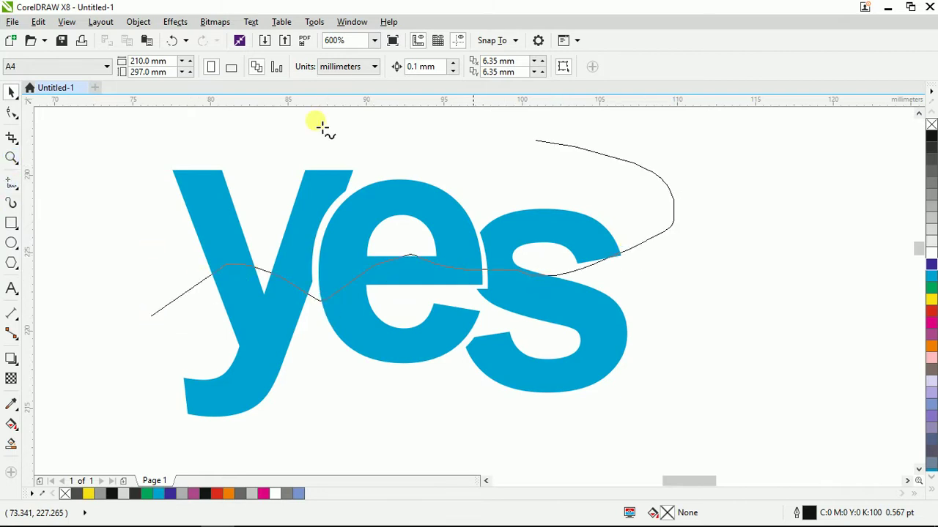
mouse_move(321, 126)
left_mouse_down()
mouse_move(139, 138)
mouse_move(147, 316)
left_mouse_up()
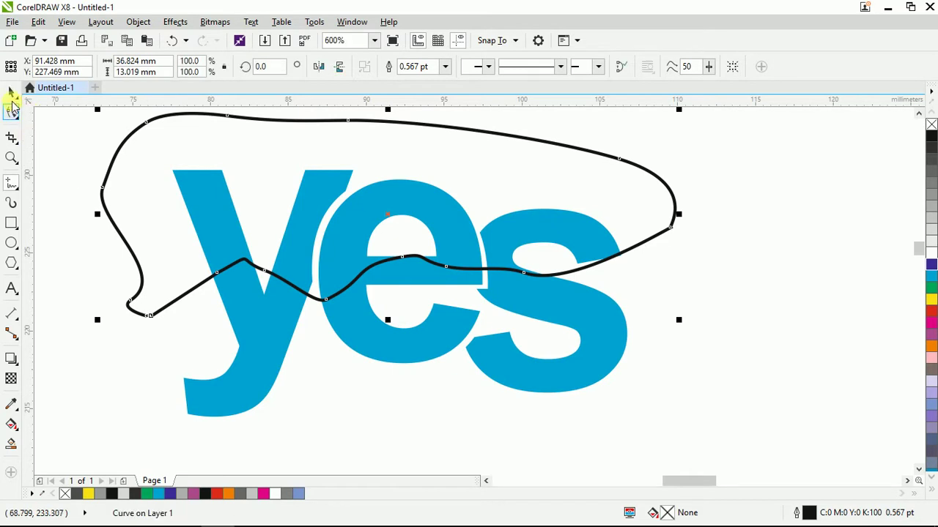
Step: Join the two open end nodes of the freehand loop so that it forms a closed shape
left_click(12, 107)
scroll(151, 322, "up", 4)
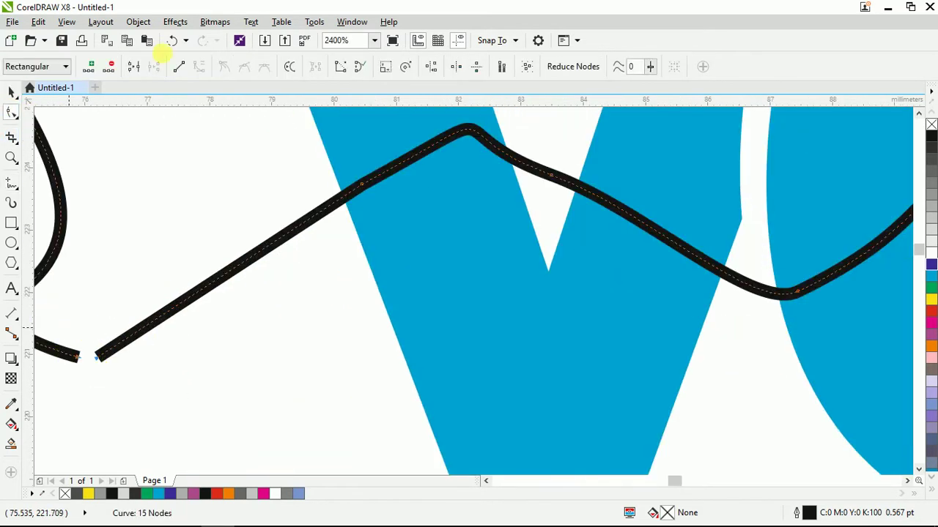
left_click(310, 224)
left_click(89, 67)
scroll(330, 312, "down", 2)
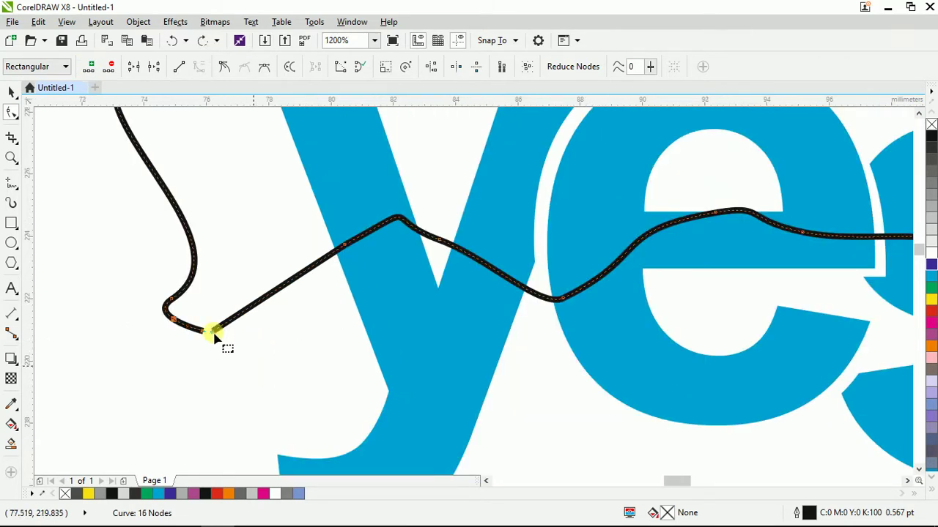
key("ctrl+z")
left_click(187, 314)
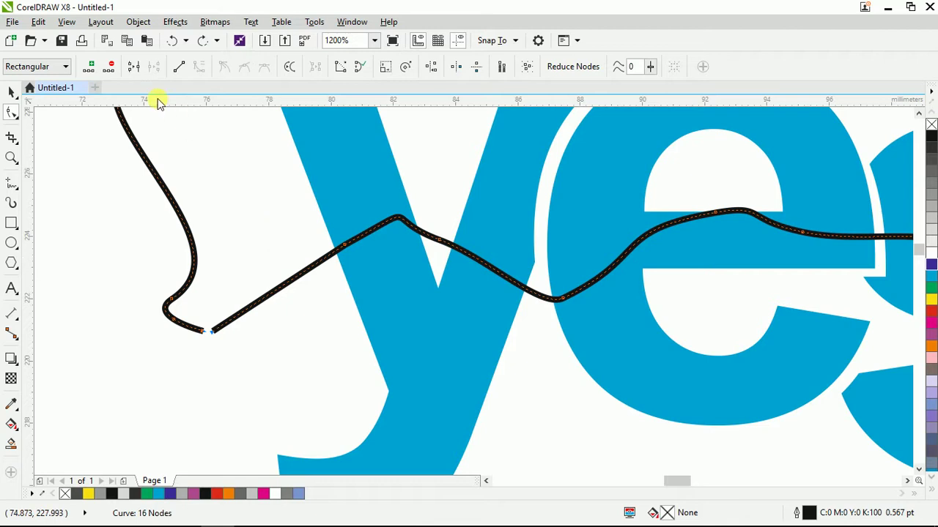
left_click(134, 65)
left_click(11, 91)
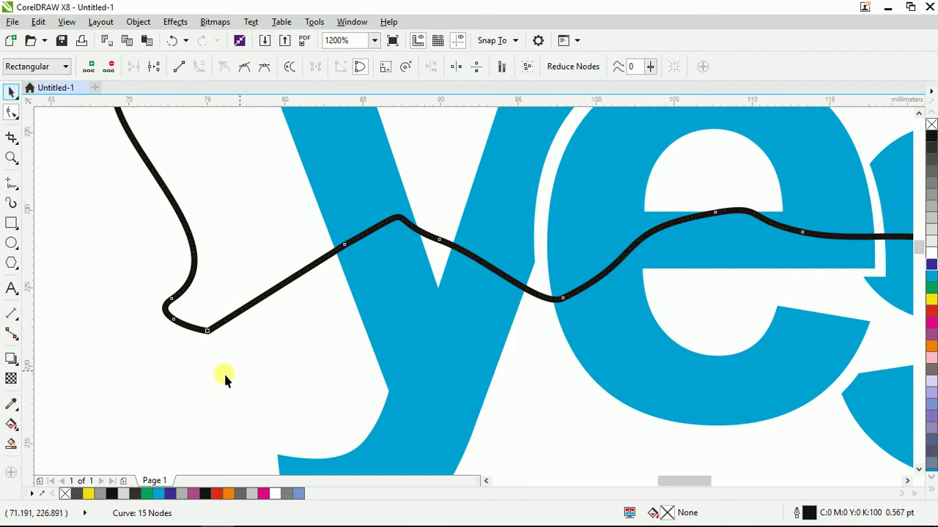
Step: Try trimming the y with the closed loop, and combining the two shapes instead, undoing each attempt
scroll(224, 378, "down", 2)
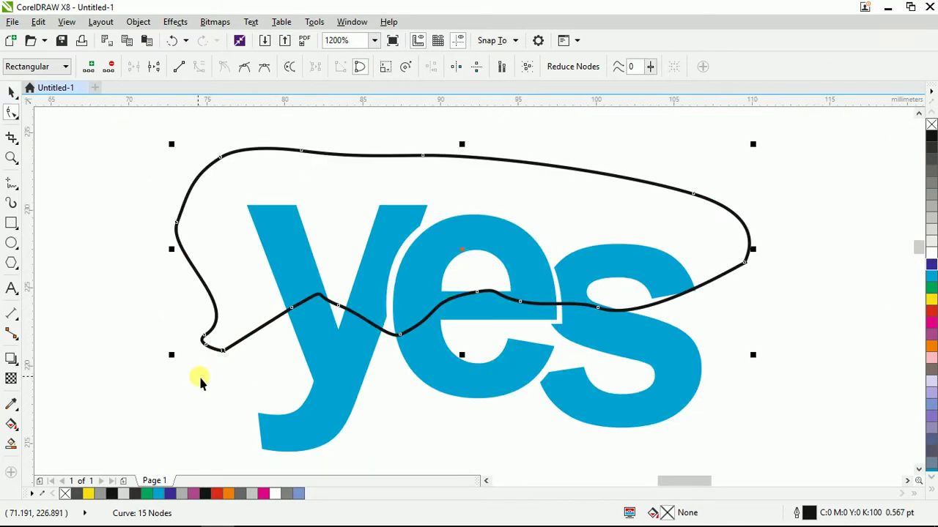
left_click(359, 361, "shift")
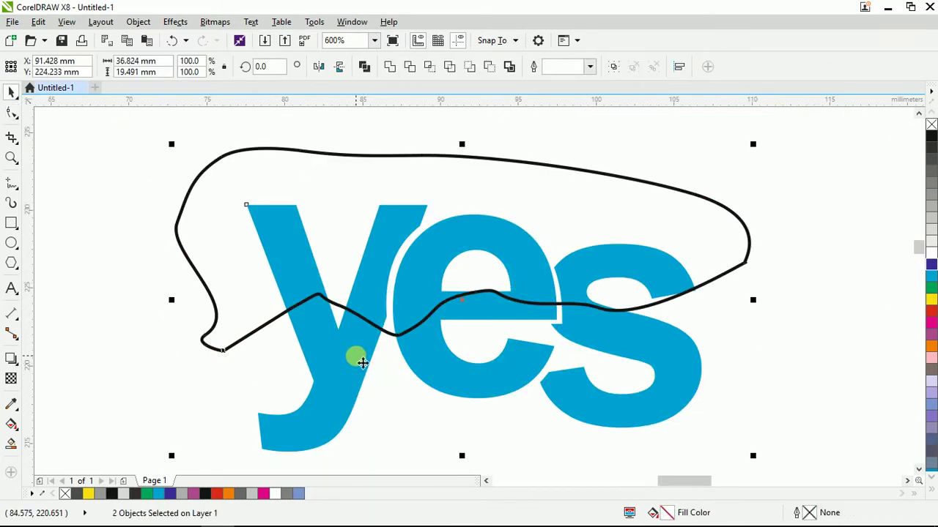
left_click(408, 67)
left_click_drag(283, 236, 286, 198)
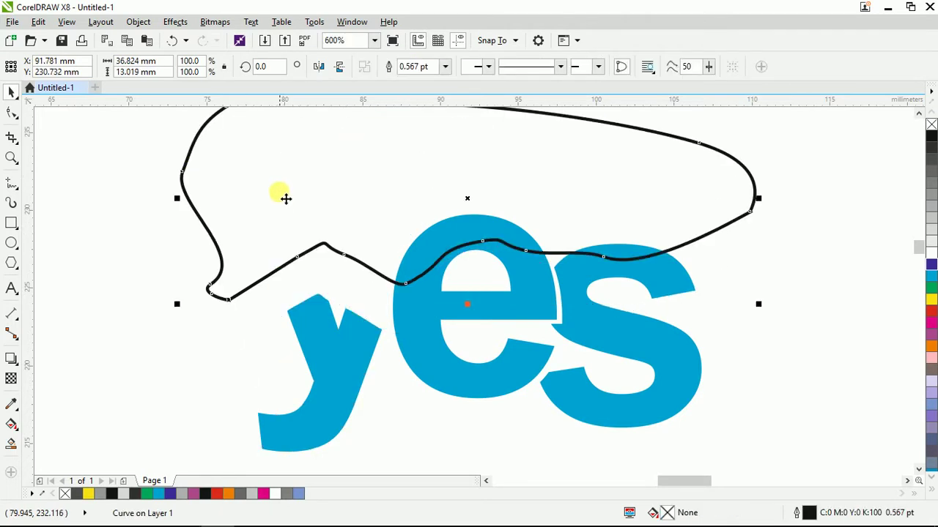
key("ctrl+z")
key("ctrl+z")
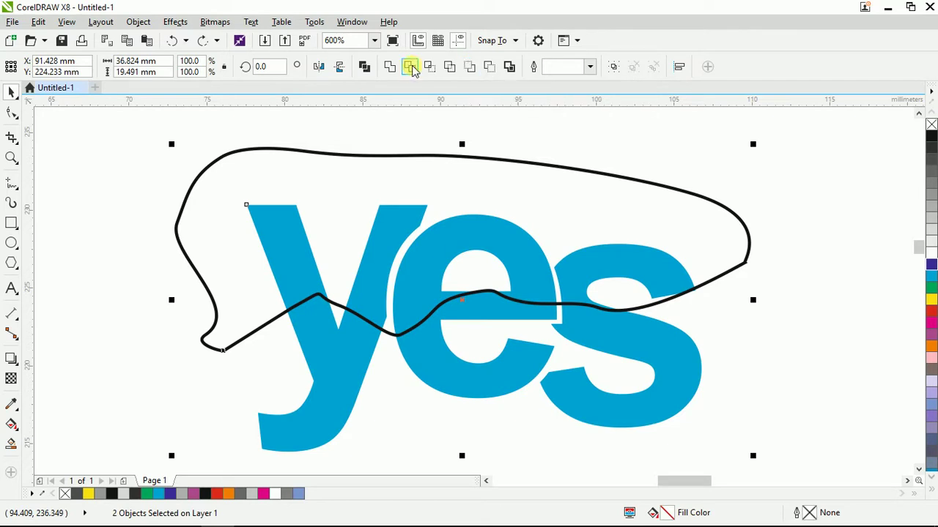
left_click(363, 67)
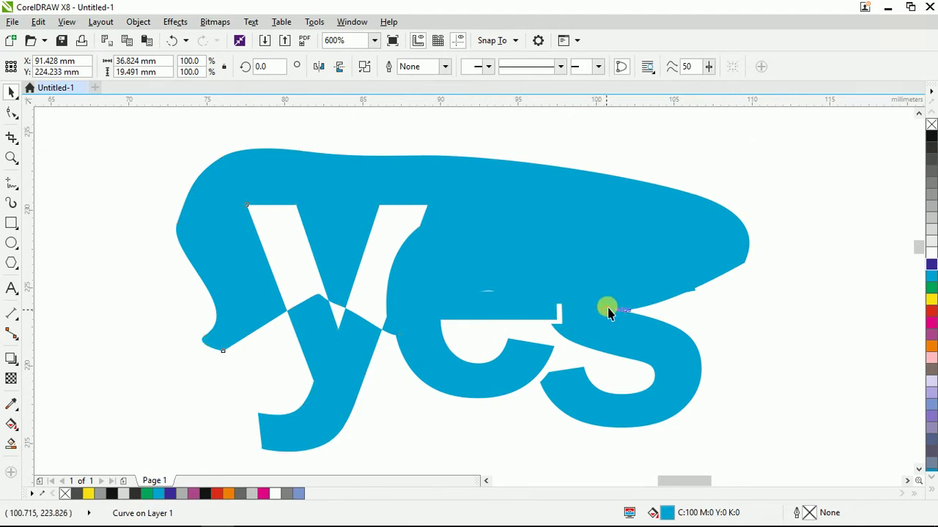
key("ctrl+z")
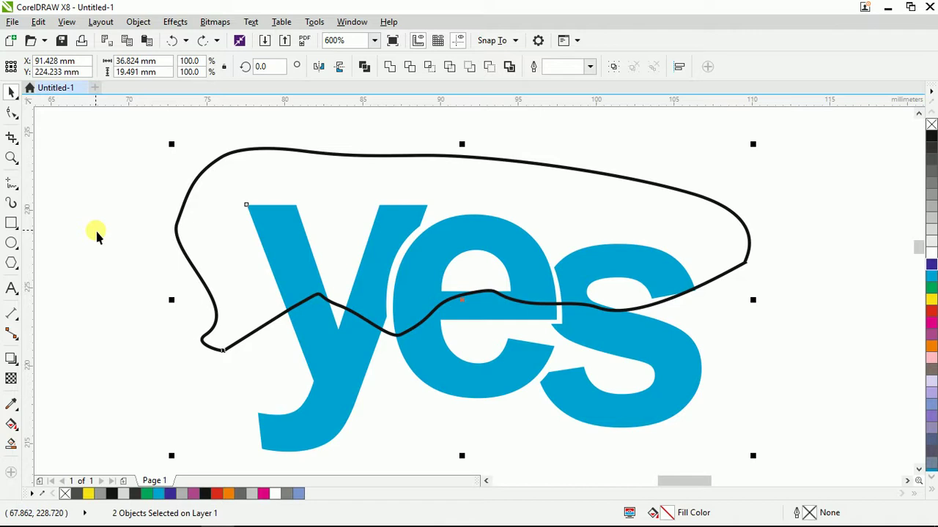
Step: Restore the y deleted together with the loop, and delete only the wavy loop
key("Delete")
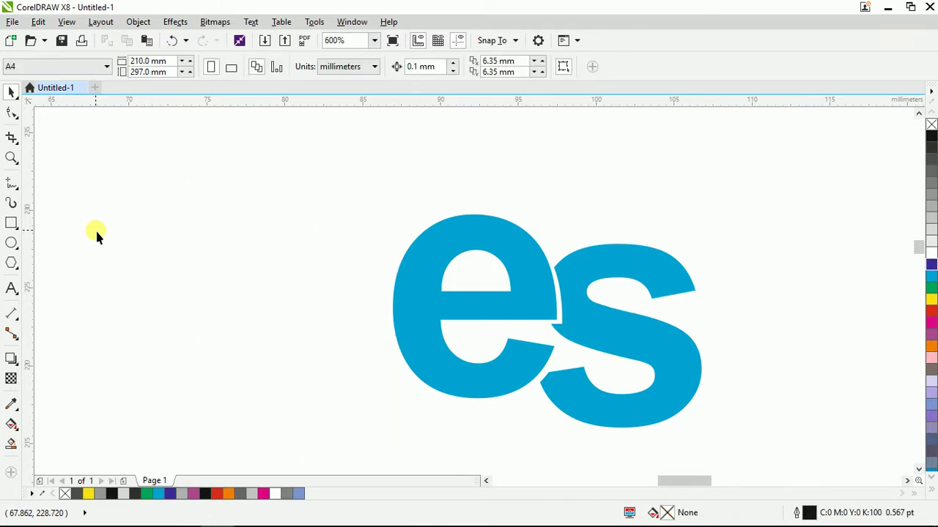
key("ctrl+z")
left_click(157, 209)
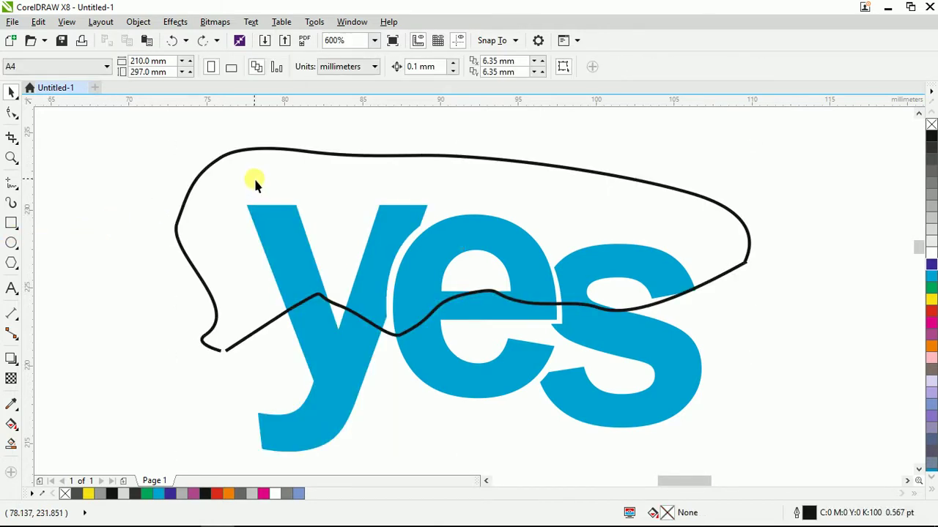
left_click(259, 183)
key("Delete")
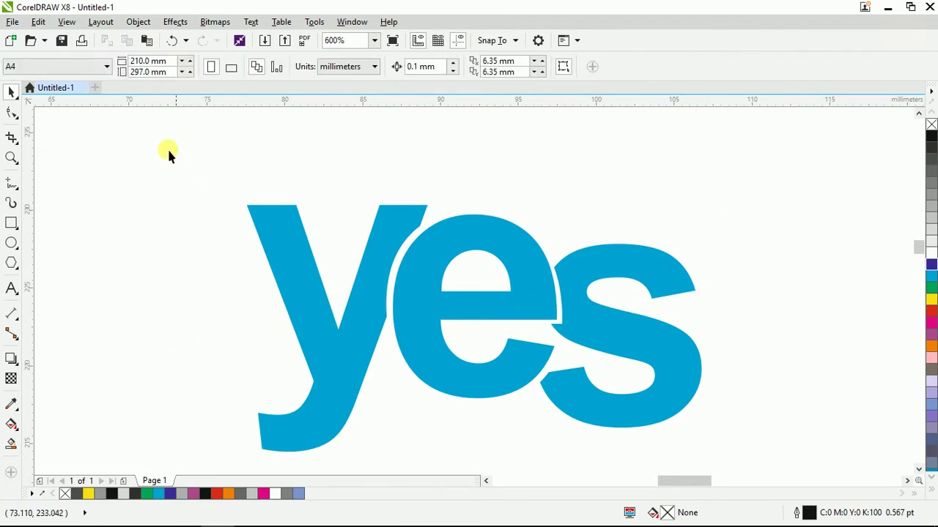
Step: Create a boundary around all three letters and move it about 36 mm right and 10 mm down, clear of the originals
left_click_drag(167, 147, 735, 445)
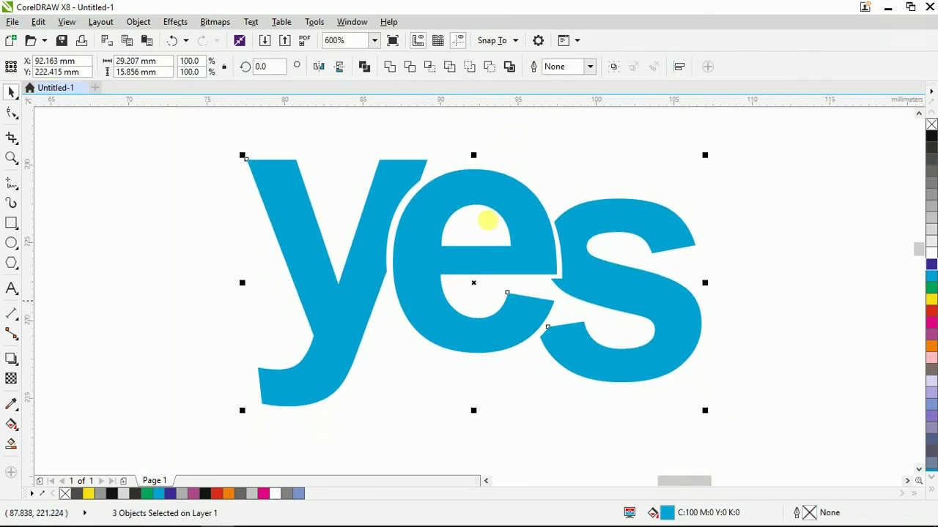
left_click(510, 67)
scroll(290, 129, "down", 1)
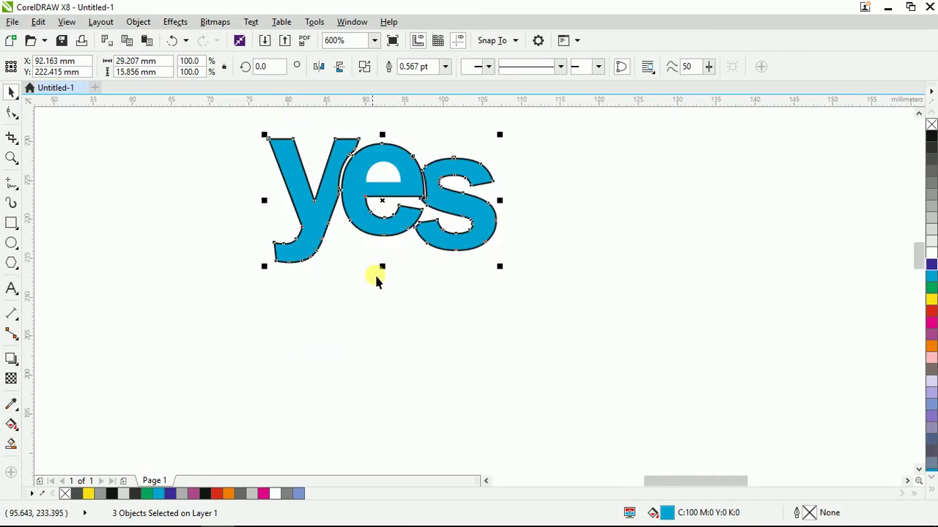
left_click(373, 205)
left_click_drag(385, 207, 665, 286)
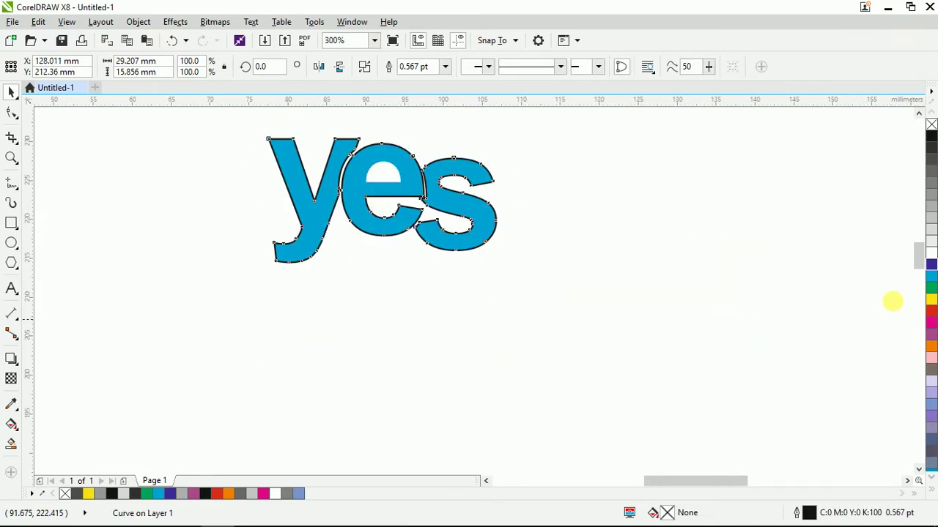
Step: Fill the boundary silhouette with black and remove its outline
scroll(703, 291, "up", 1)
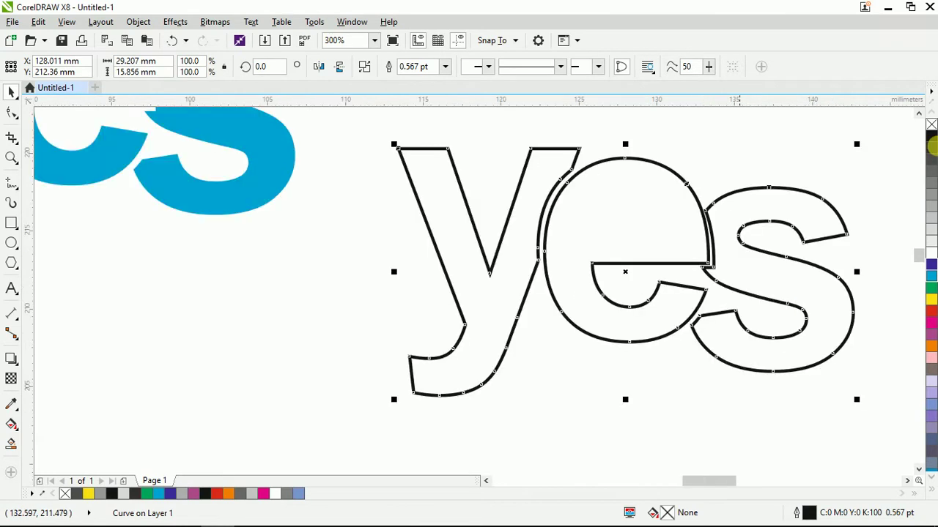
left_click(931, 147)
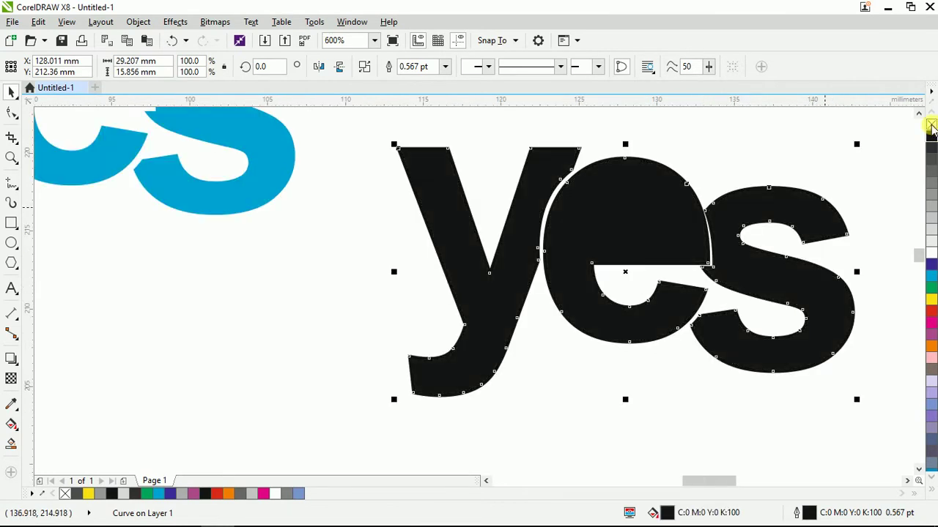
right_click(931, 126)
scroll(464, 215, "down", 2)
scroll(439, 222, "up", 1)
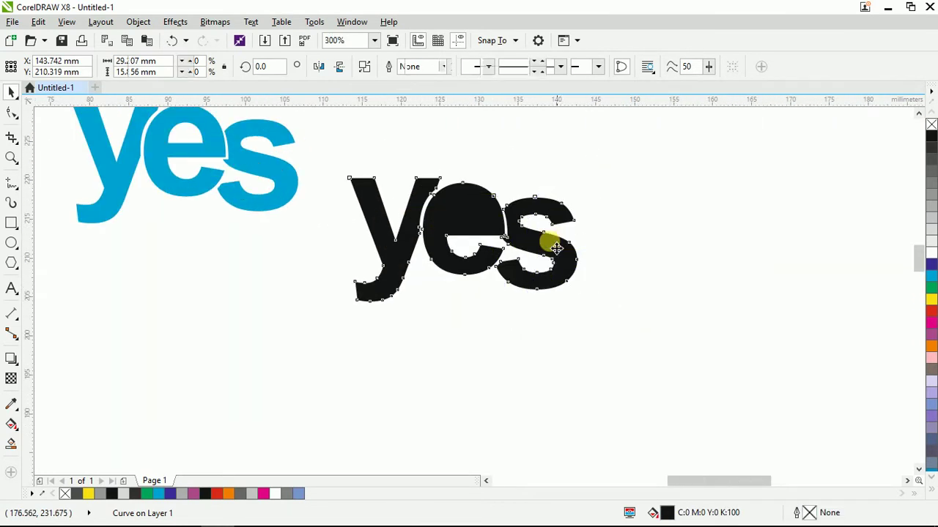
Step: Delete the black boundary silhouette beside the cyan lettering
key("Escape")
key("Delete")
scroll(492, 249, "down", 1)
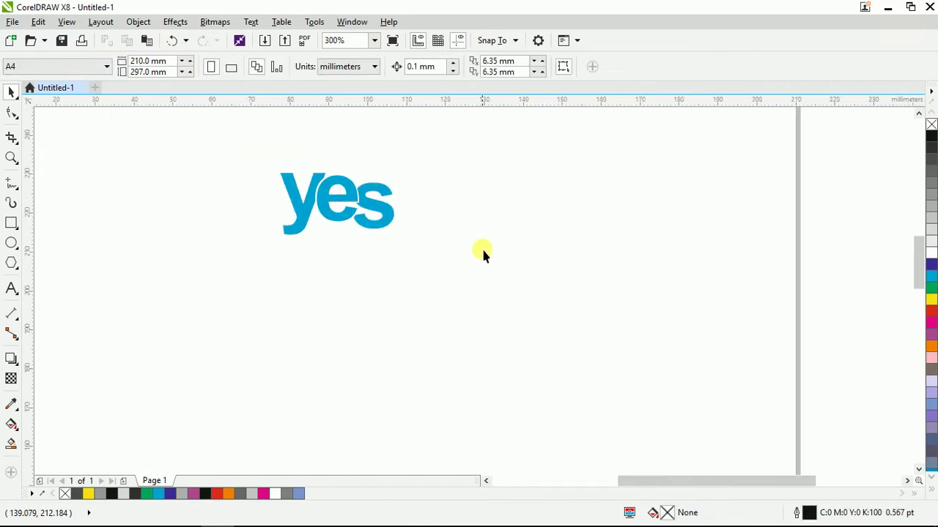
Step: Select the three cyan letters and delete them to clear the page
scroll(398, 205, "up", 1)
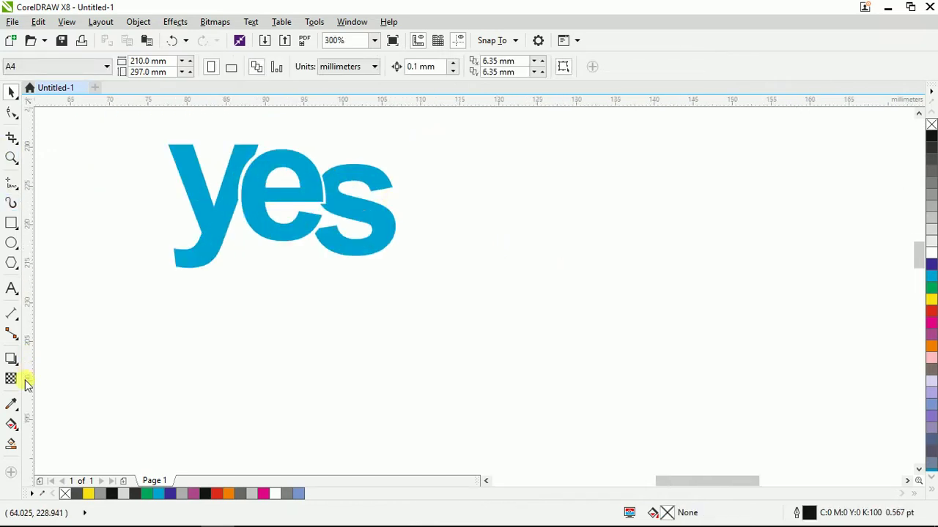
key("h")
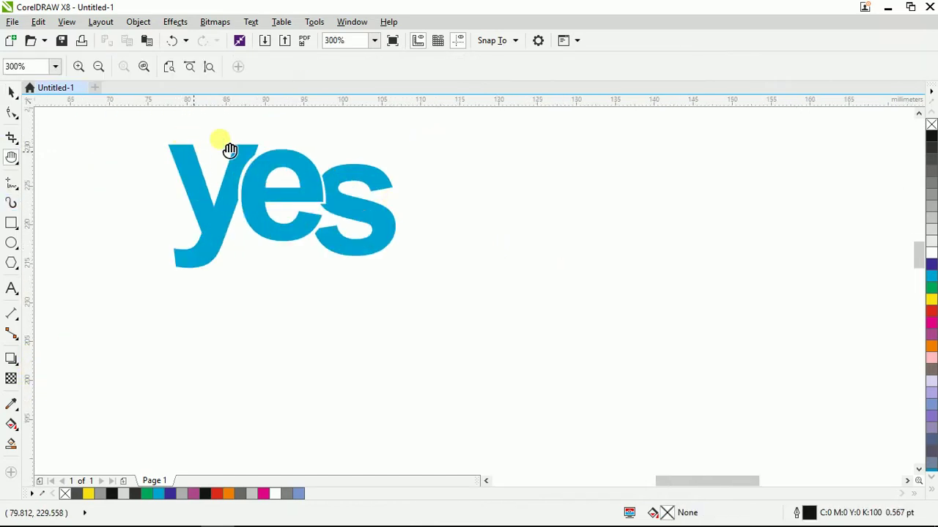
left_click_drag(230, 150, 245, 178)
left_click(11, 90)
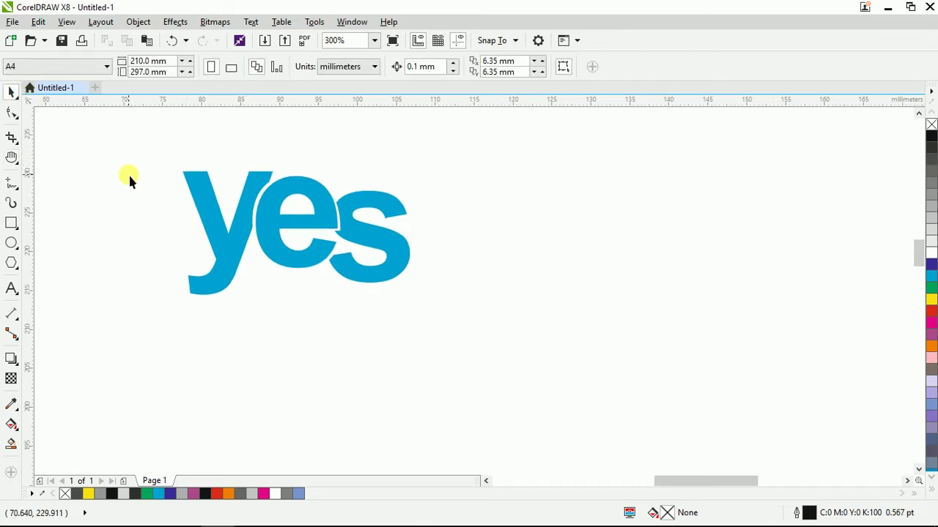
left_click_drag(129, 177, 153, 175)
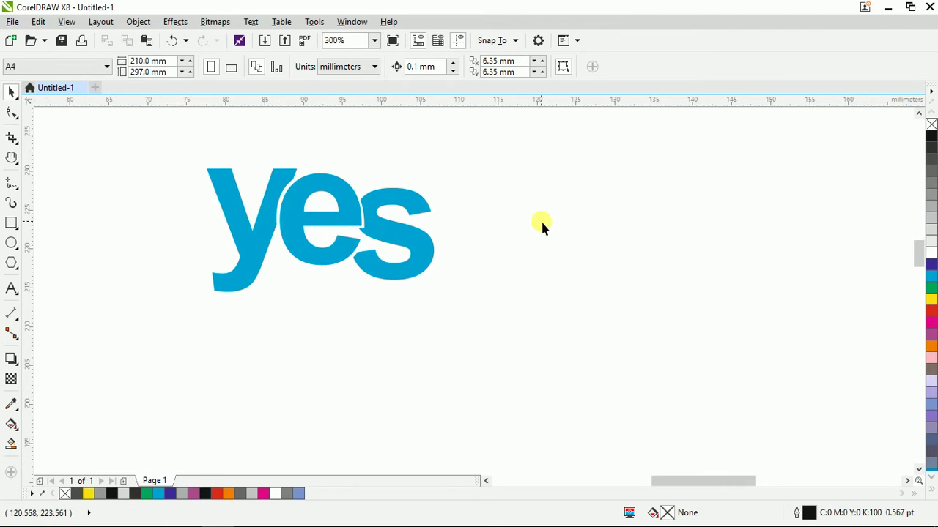
scroll(481, 251, "down", 2)
left_click_drag(517, 184, 190, 349)
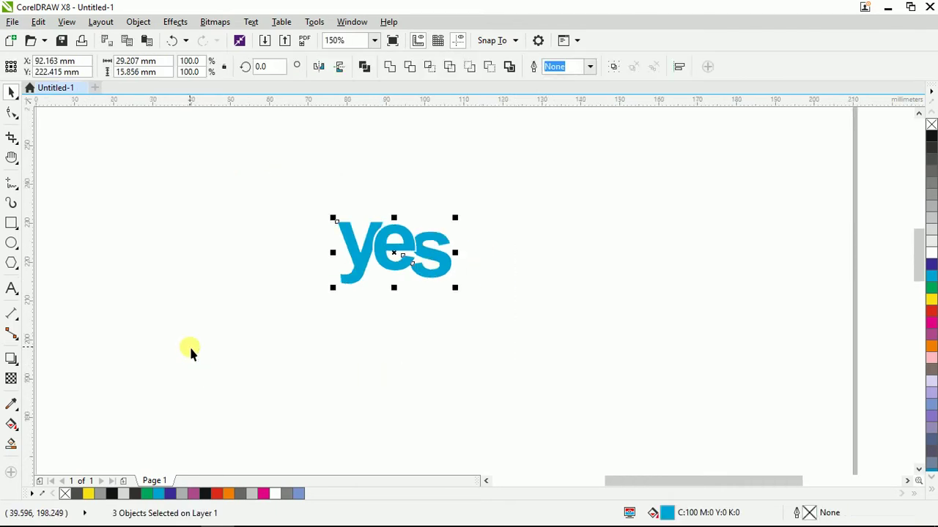
key("Delete")
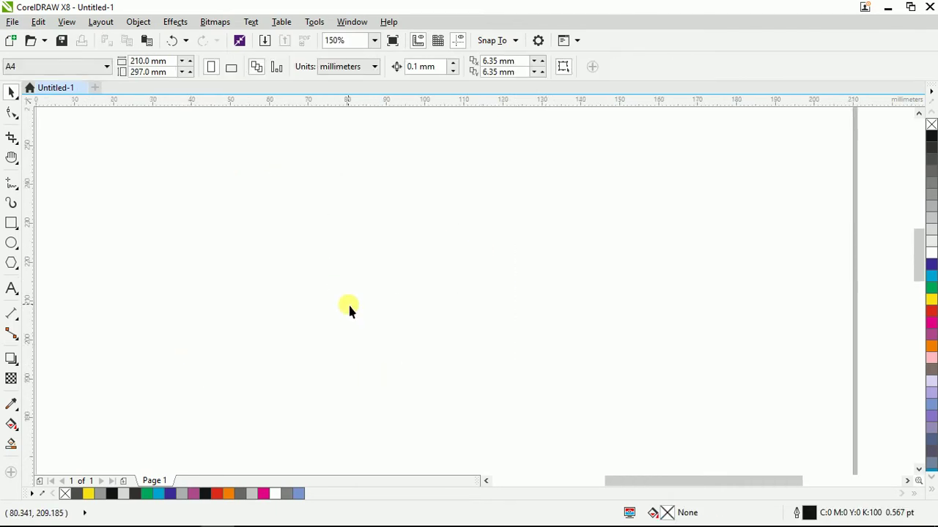
Step: Add the artistic text "good" in 24 pt Arial on the empty page
left_click(13, 287)
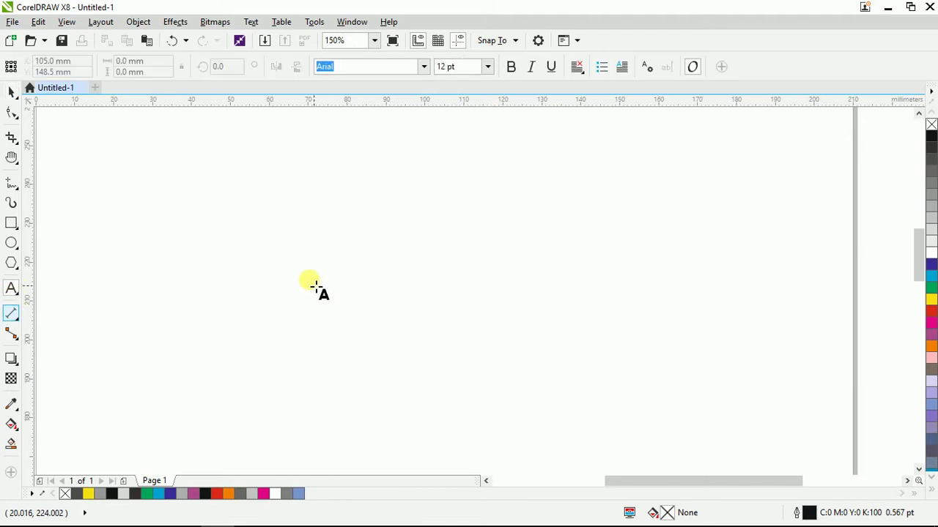
left_click(314, 283)
scroll(330, 276, "up", 2)
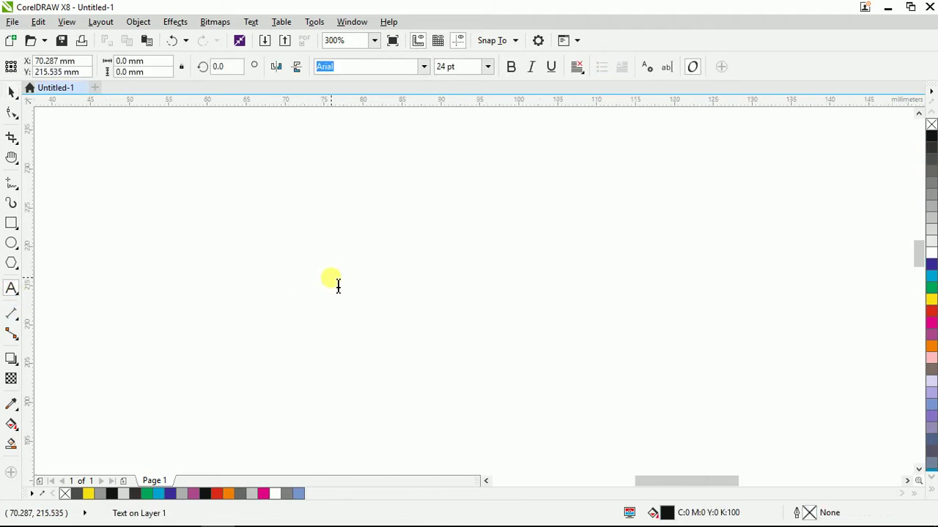
type("good")
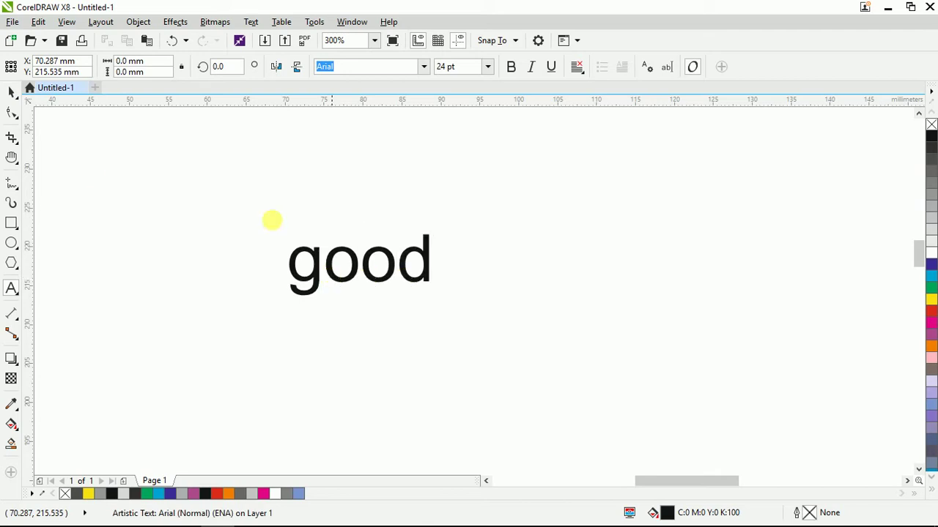
left_click(8, 91)
scroll(362, 285, "up", 2)
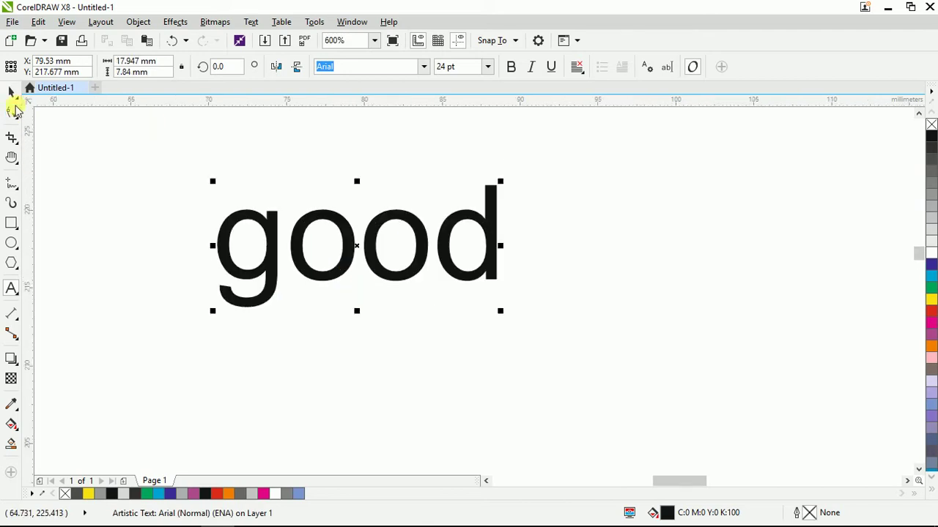
Step: Break the word "good" apart into four separate letters and make all of them bold
left_click_drag(352, 235, 357, 245)
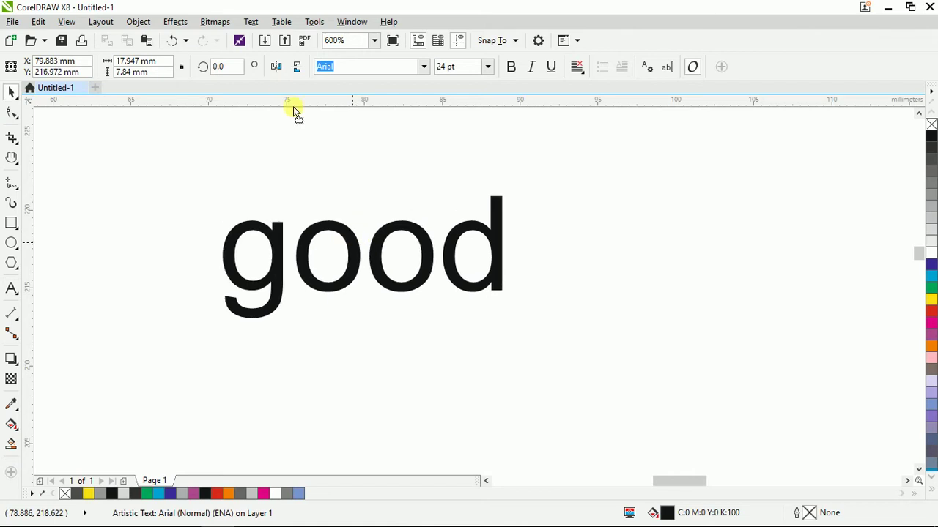
left_click(343, 160)
left_click_drag(265, 278, 516, 330)
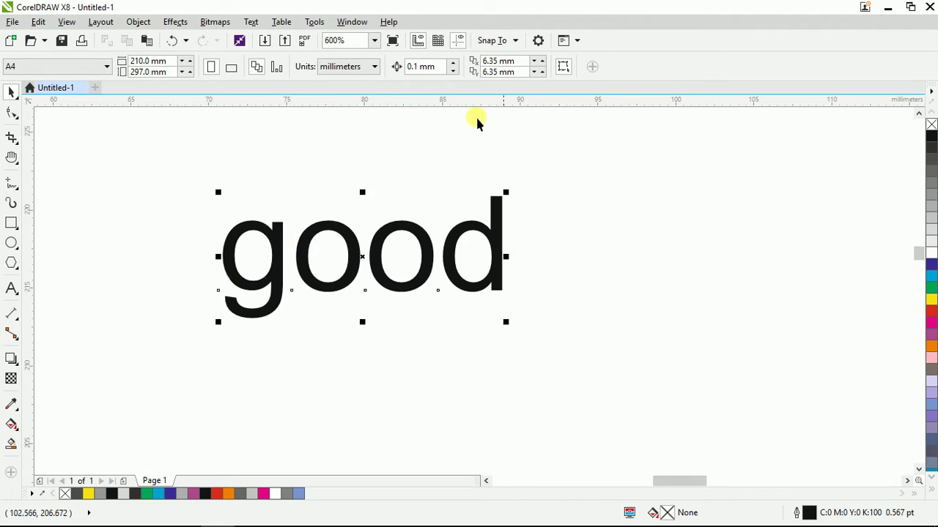
left_click(511, 67)
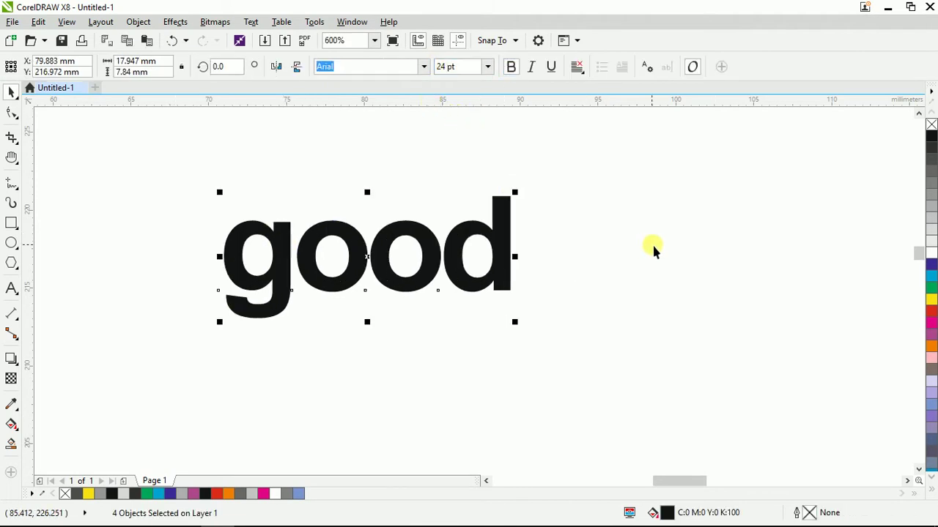
Step: Move both o letters and the d leftward so all letters overlap, with the second o lowered and the d raised
left_click(653, 241)
scroll(366, 268, "up", 2)
left_click_drag(351, 205, 322, 198)
left_click_drag(463, 182, 403, 222)
left_click_drag(586, 172, 496, 146)
Step: Rotate the g about 12.4 degrees and enlarge it to about 30 pt, and enlarge the d to about 27.7 pt
left_click(198, 278)
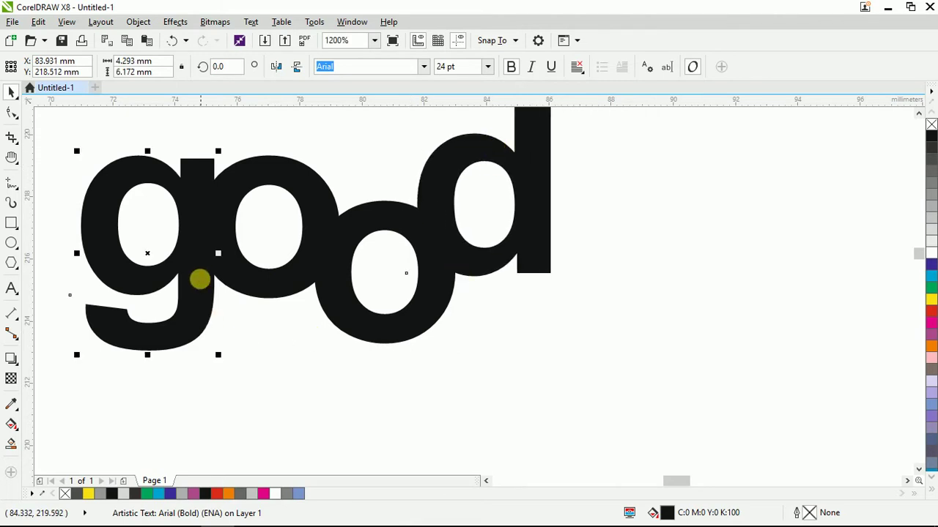
left_click(198, 279)
left_click_drag(244, 343, 245, 341)
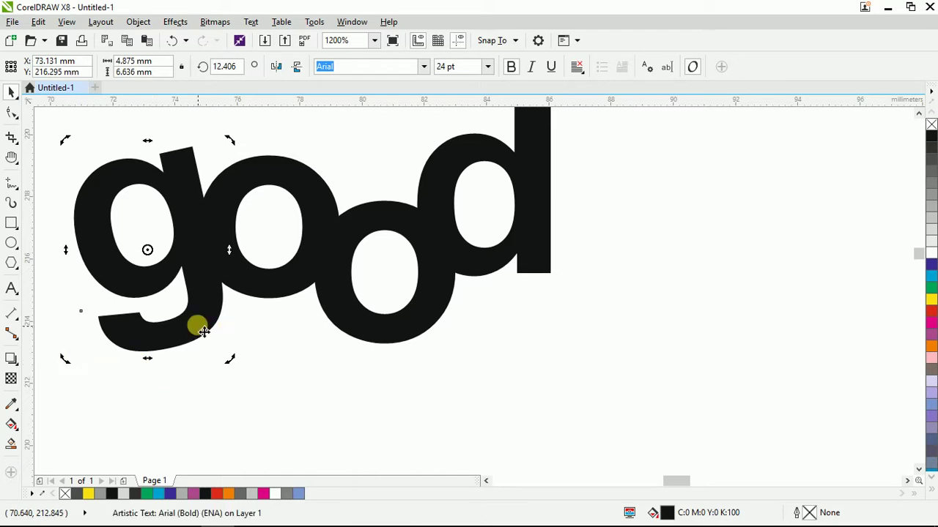
scroll(318, 268, "down", 2)
left_click_drag(200, 298, 212, 349)
left_click_drag(282, 311, 281, 285)
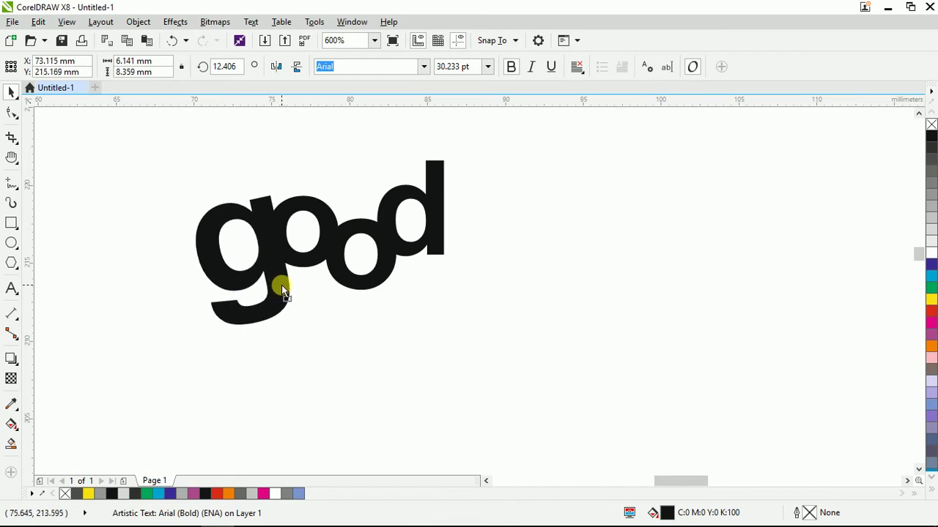
left_click(418, 192)
left_click_drag(476, 285, 474, 278)
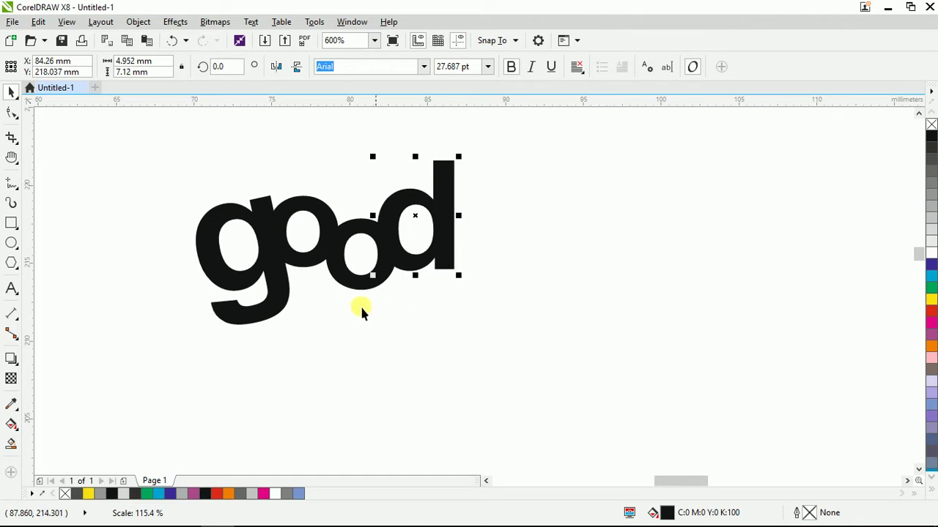
Step: Select all four overlapping letters and convert them to curves
scroll(360, 309, "down", 2)
left_click_drag(173, 349, 175, 344)
scroll(337, 282, "up", 2)
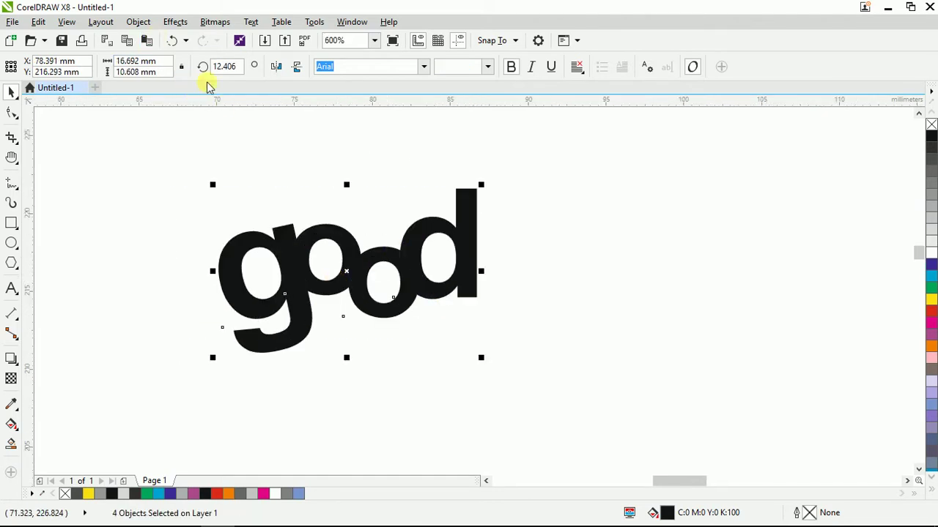
left_click(138, 21)
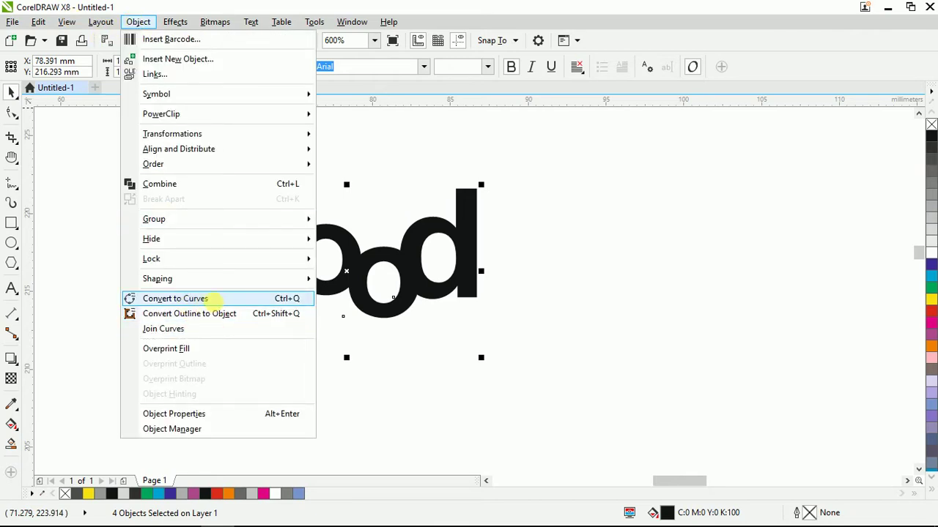
left_click(215, 305)
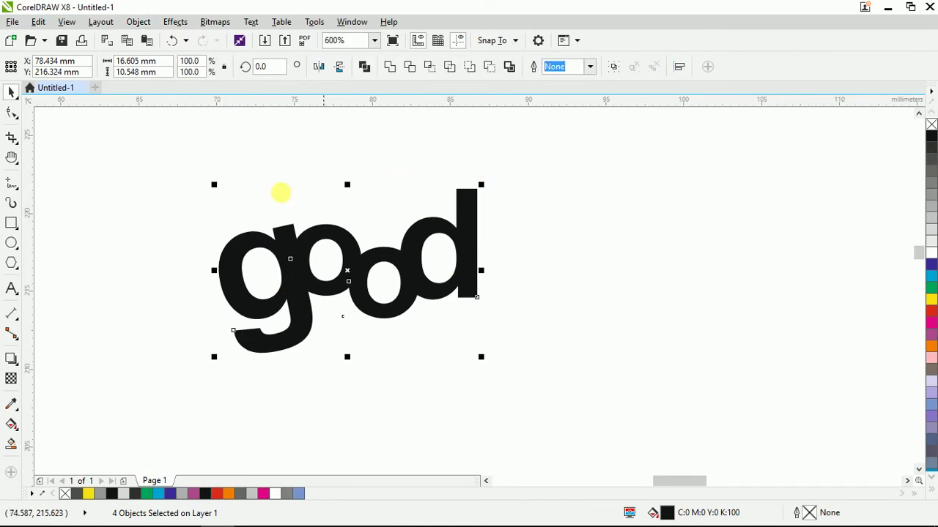
Step: Create a boundary around the four letters and move it about 20 mm right, clear of the originals
left_click_drag(135, 137, 644, 402)
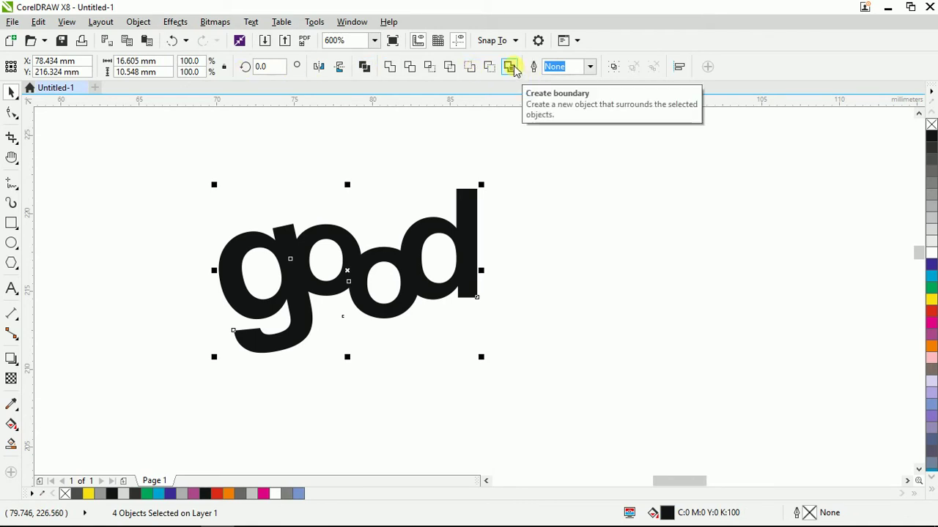
left_click(511, 67)
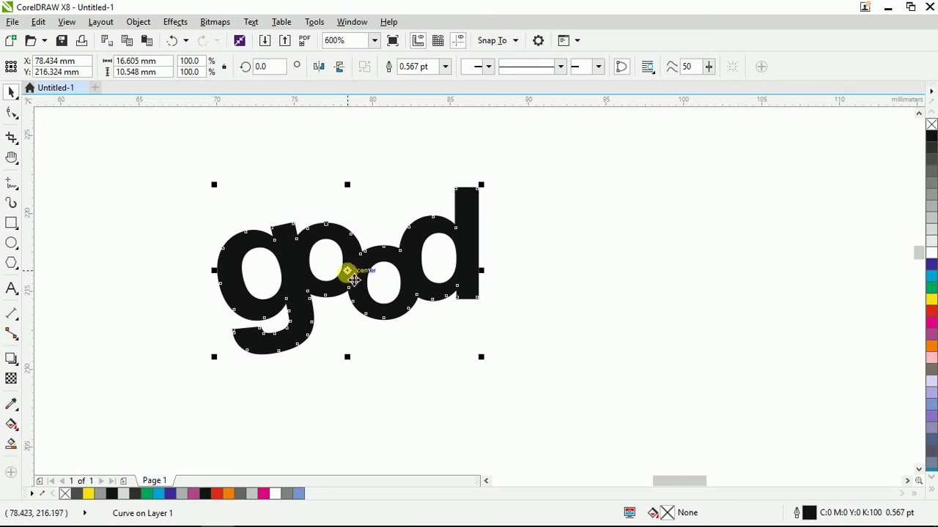
left_click_drag(348, 271, 655, 268)
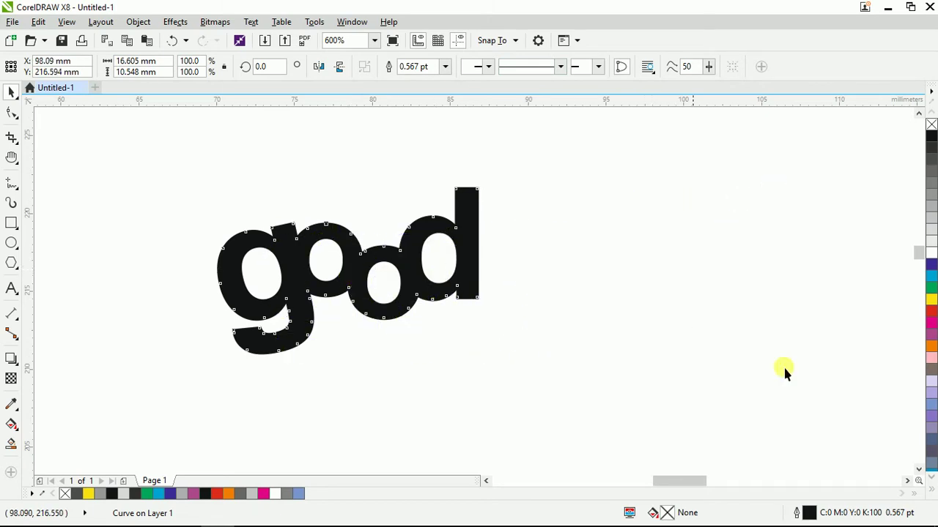
Step: Fill the boundary silhouette with black, remove its outline, and move it about 3.5 mm right and 1.3 mm down
left_click(931, 132)
left_click(357, 204)
scroll(357, 204, "down", 1)
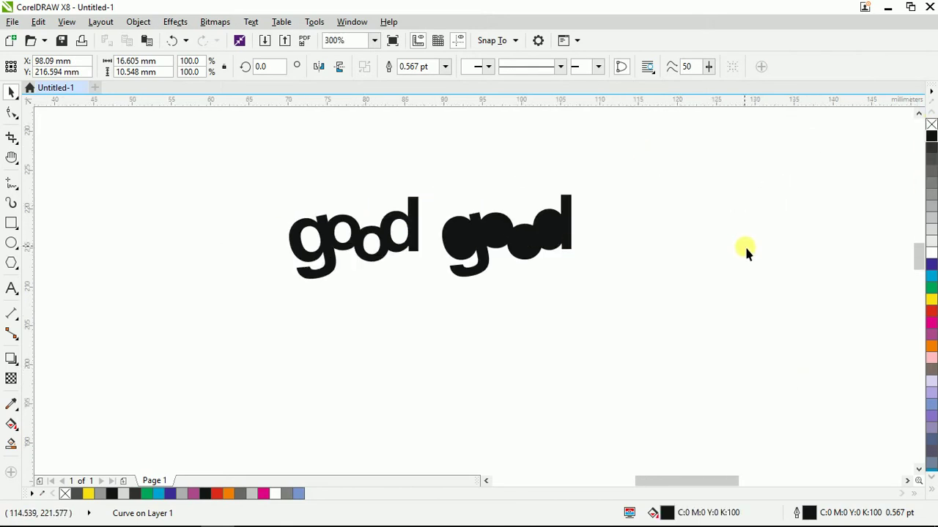
scroll(503, 226, "up", 1)
left_click_drag(503, 226, 557, 242)
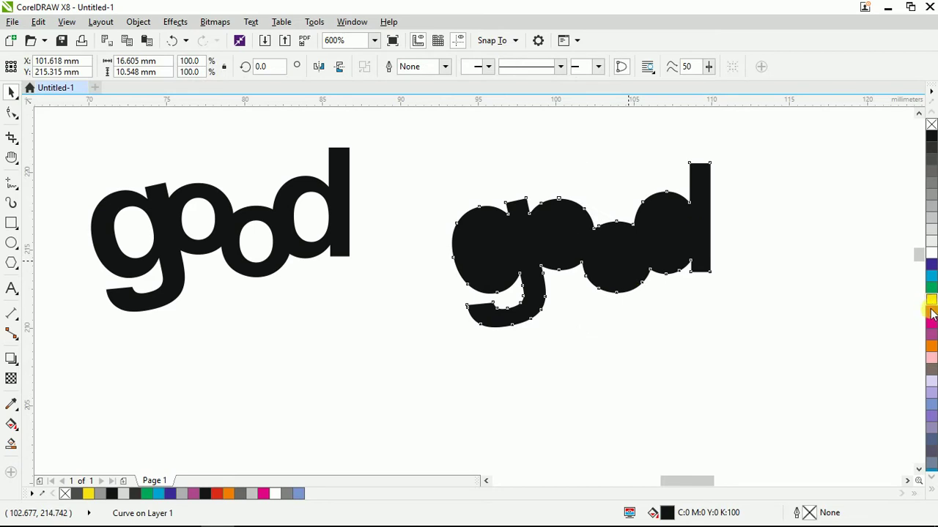
Step: Recolor the boundary silhouette red
left_click(932, 314)
scroll(488, 305, "down", 1)
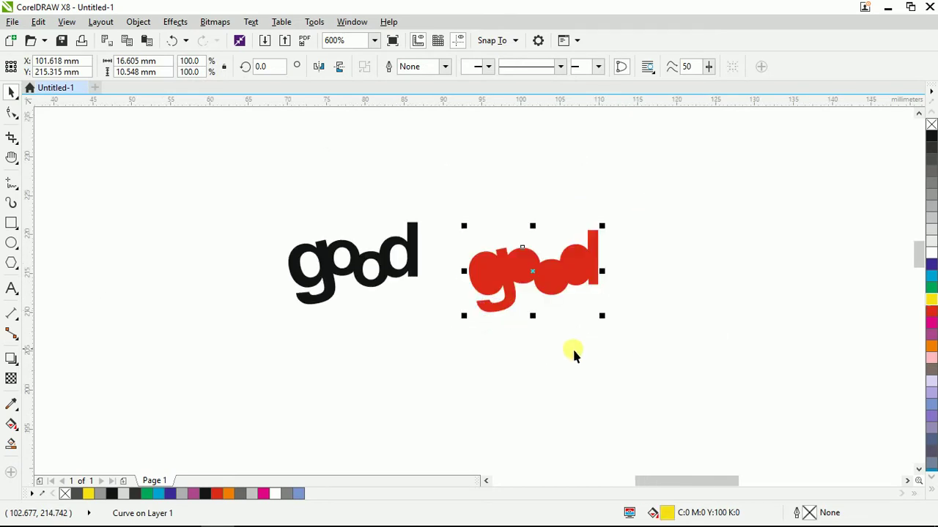
left_click(537, 293)
scroll(537, 293, "up", 1)
scroll(540, 266, "down", 1)
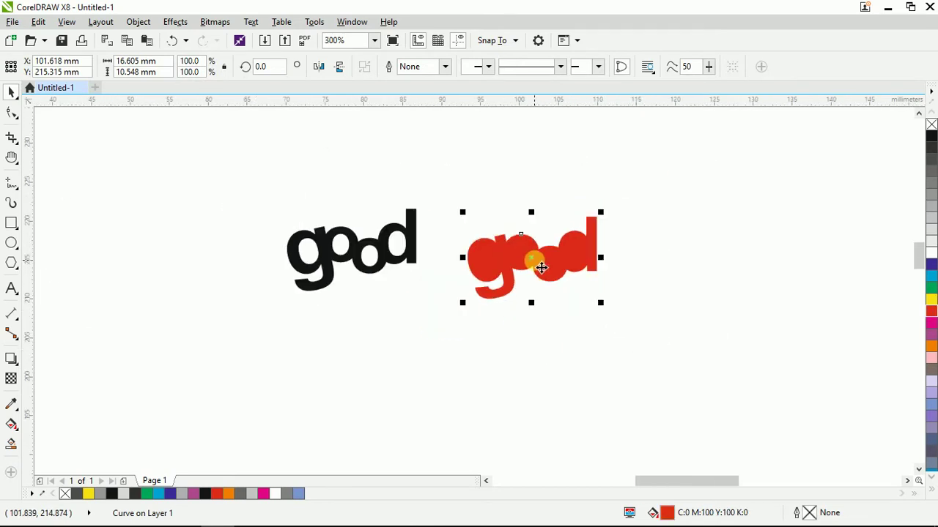
scroll(357, 251, "up", 1)
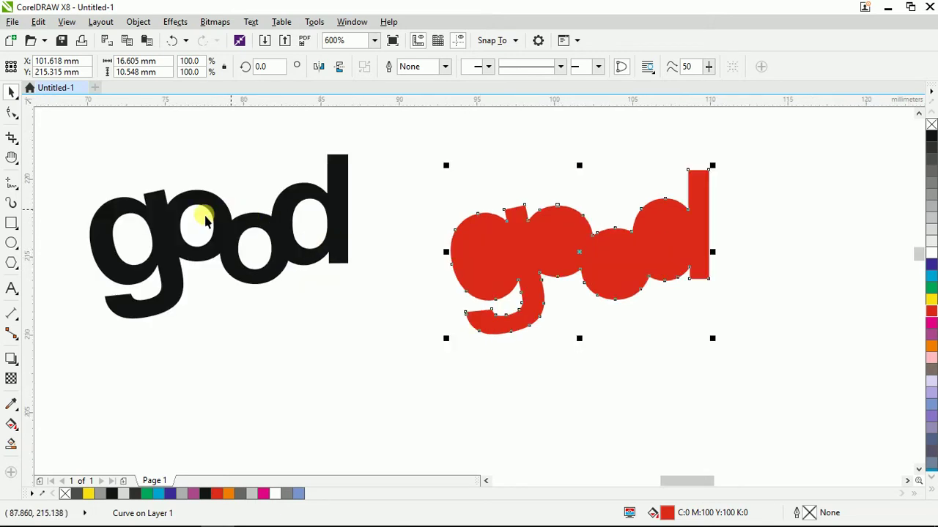
Step: Try moving the first o about 2.4 mm up out of the word, and undo the move
left_click_drag(190, 223, 202, 183)
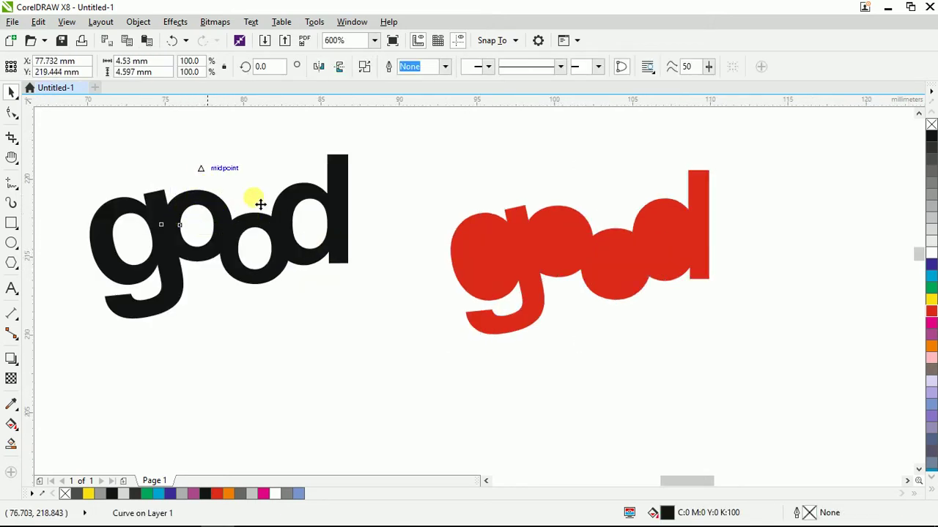
key("ctrl+z")
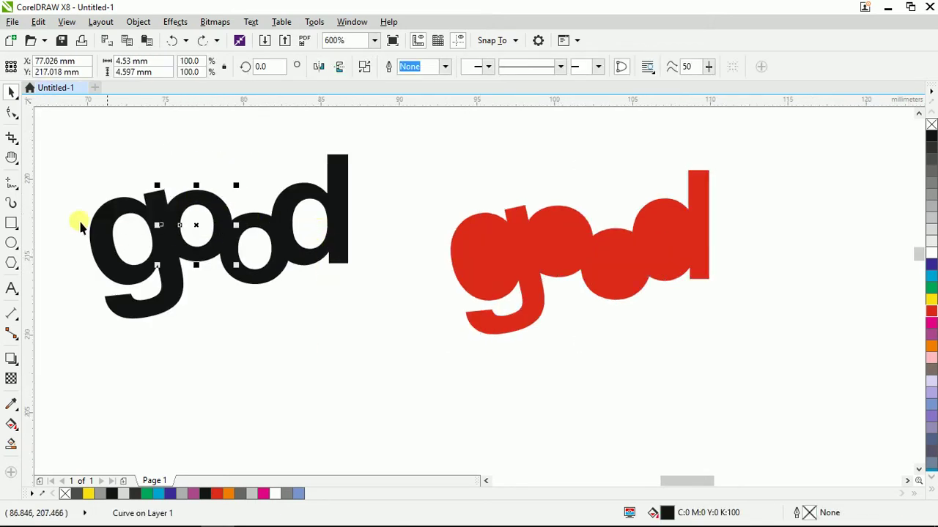
Step: Enlarge the red silhouette from its center to about 126 percent
left_click(580, 233)
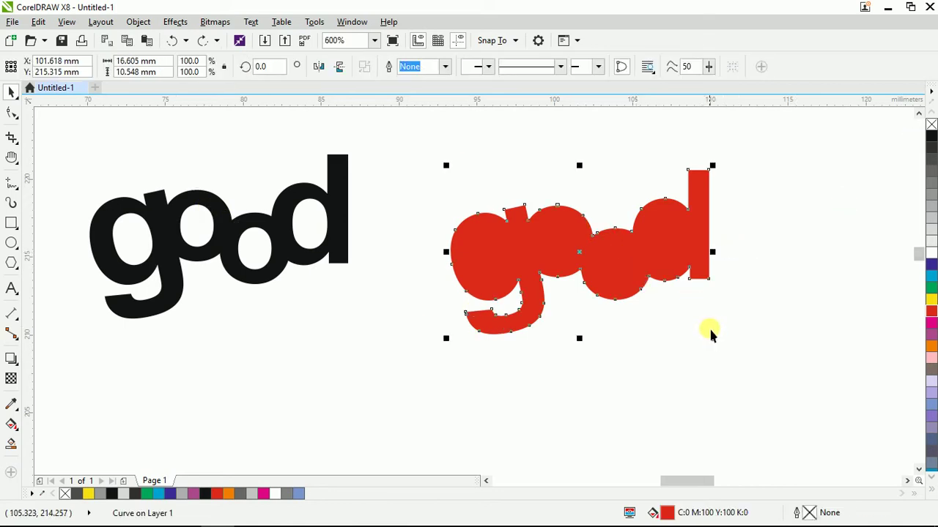
left_click_drag(713, 339, 746, 360)
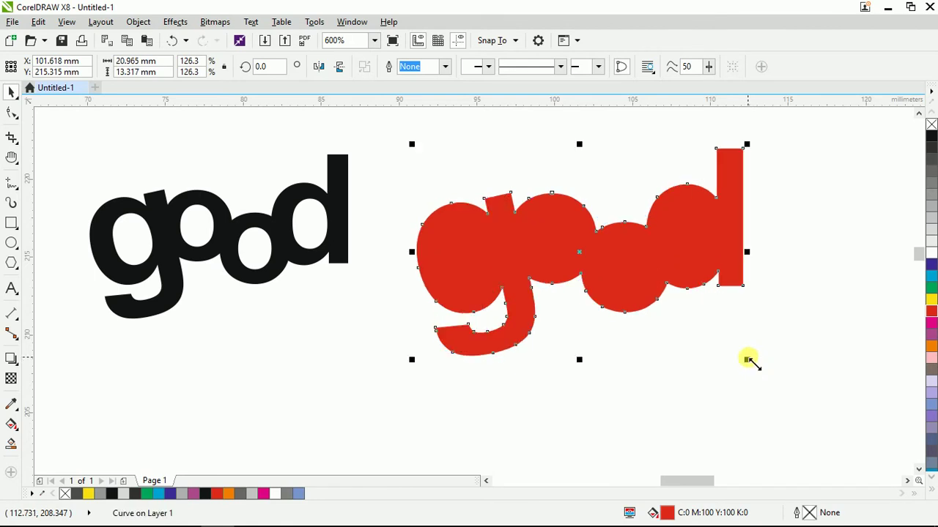
left_click(46, 130)
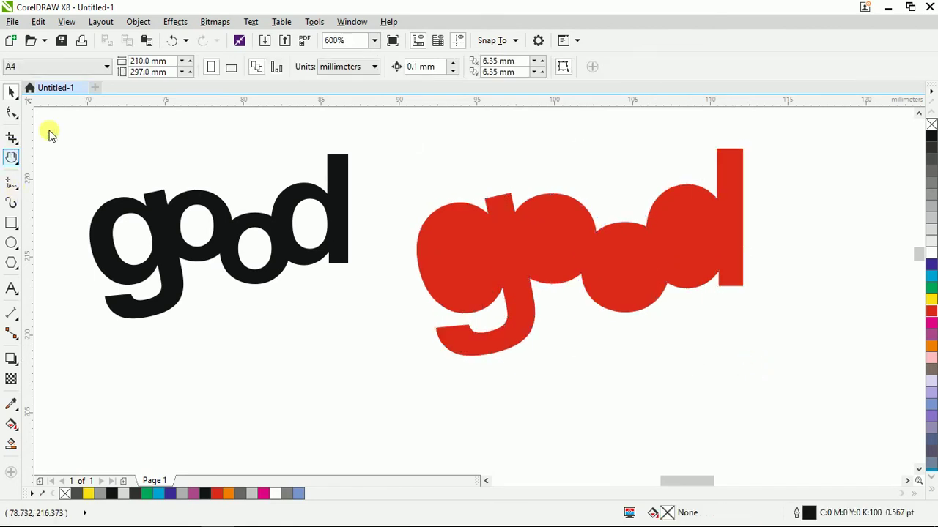
Step: Group the four black letters and align the red silhouette to the group's center horizontally and vertically
left_click_drag(63, 125, 398, 359)
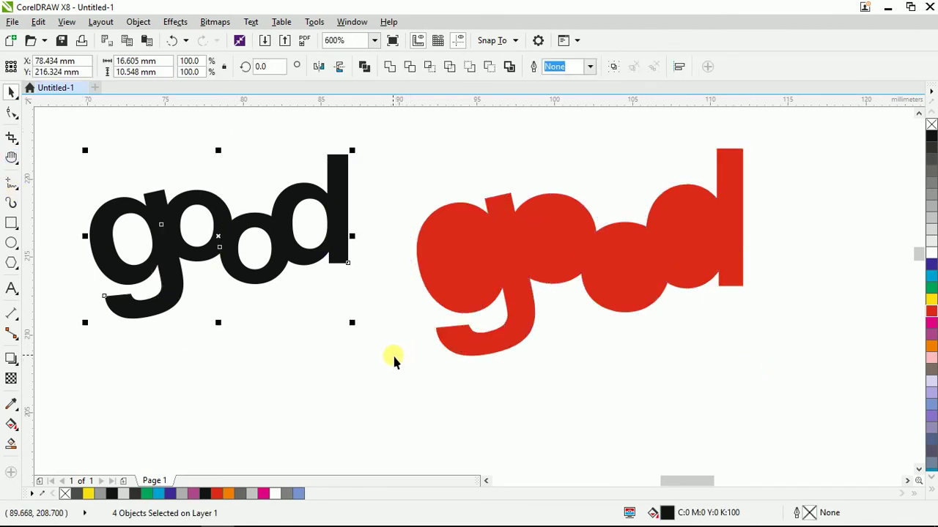
left_click(478, 293)
left_click(262, 219, "shift")
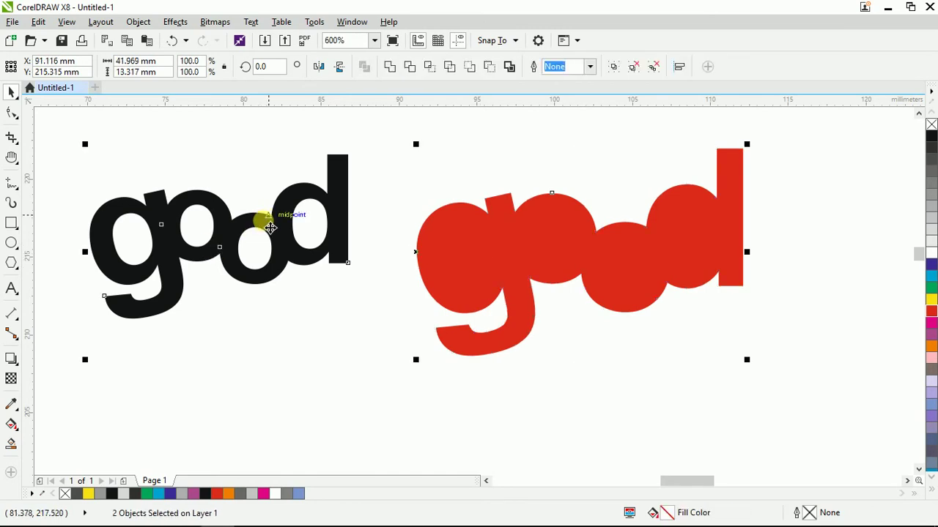
key("c")
key("e")
Step: Send the red silhouette behind the black letters
left_click(341, 233)
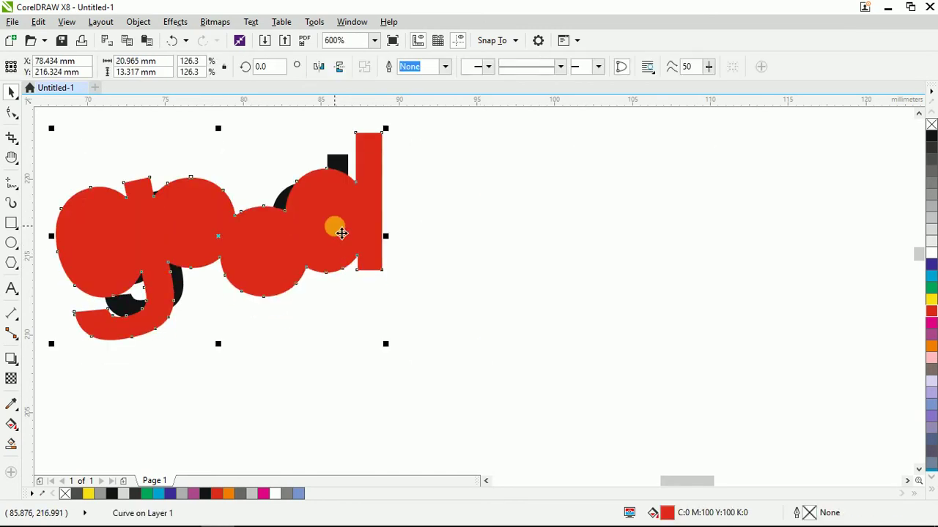
key("shift+Page_Down")
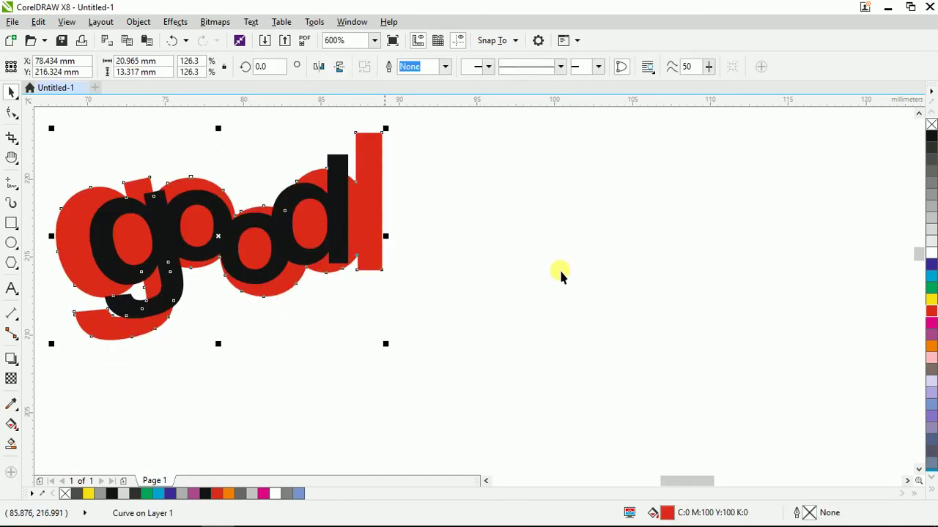
left_click(561, 274)
key("Escape")
Step: Try white on the grouped letters and settle on a yellow fill
left_click(329, 192)
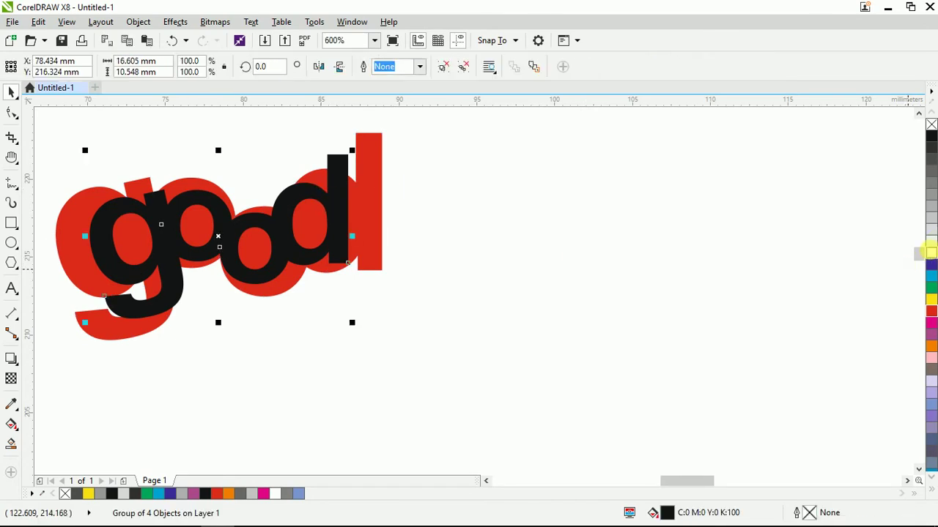
left_click(931, 253)
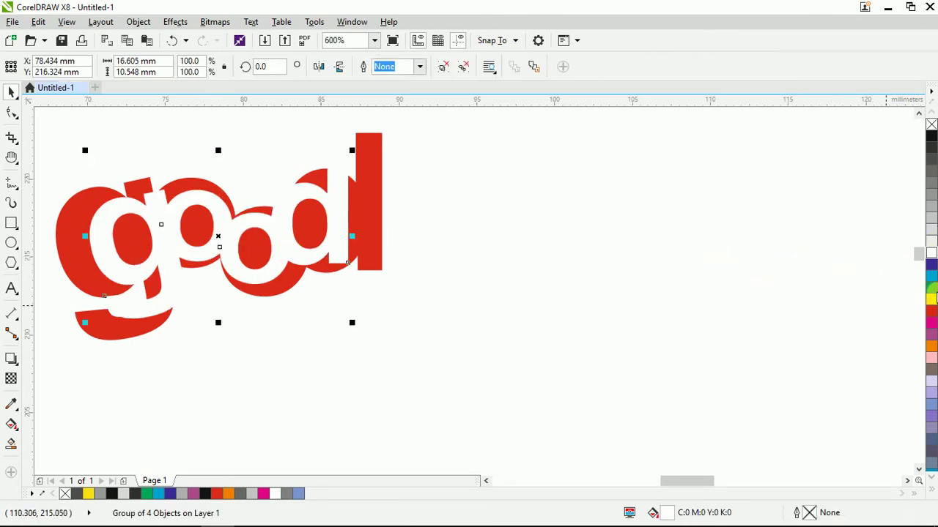
left_click(930, 299)
left_click(517, 258)
scroll(517, 257, "down", 1)
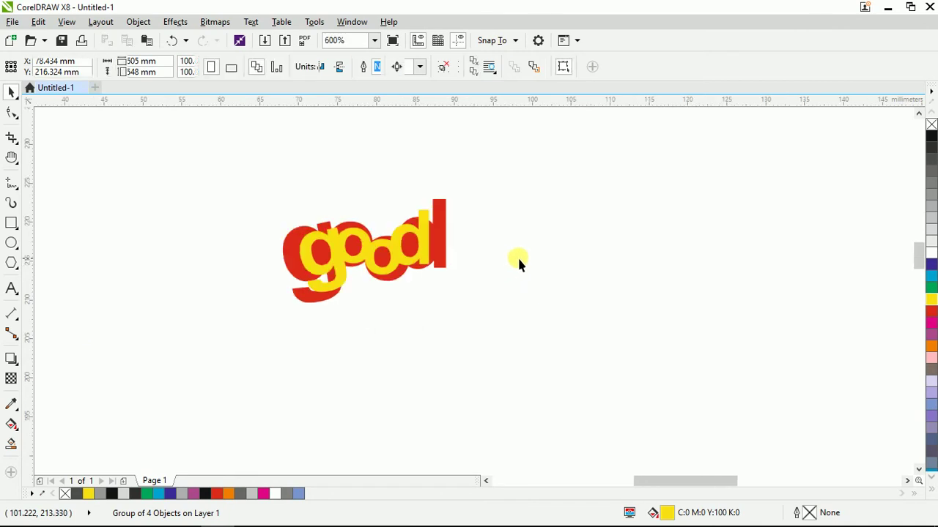
scroll(332, 244, "up", 1)
Step: Narrow the red silhouette from both sides to about 17.5 mm wide so it fits closer around the yellow letters
left_click(250, 256)
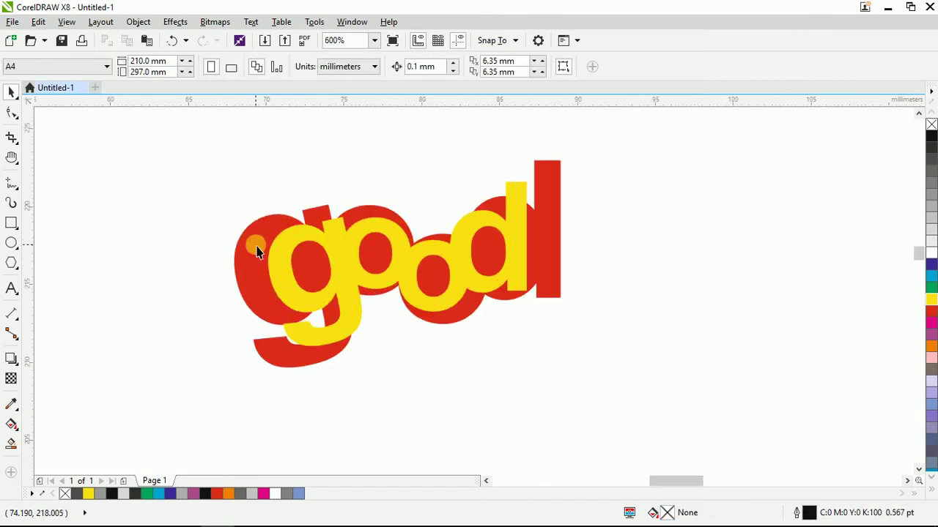
left_click(227, 269, "ctrl")
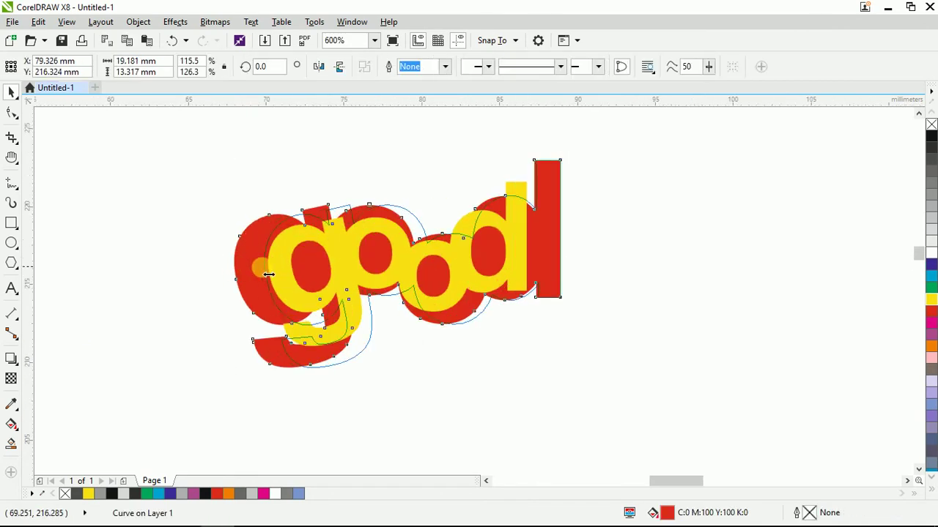
left_click_drag(561, 264, 556, 303)
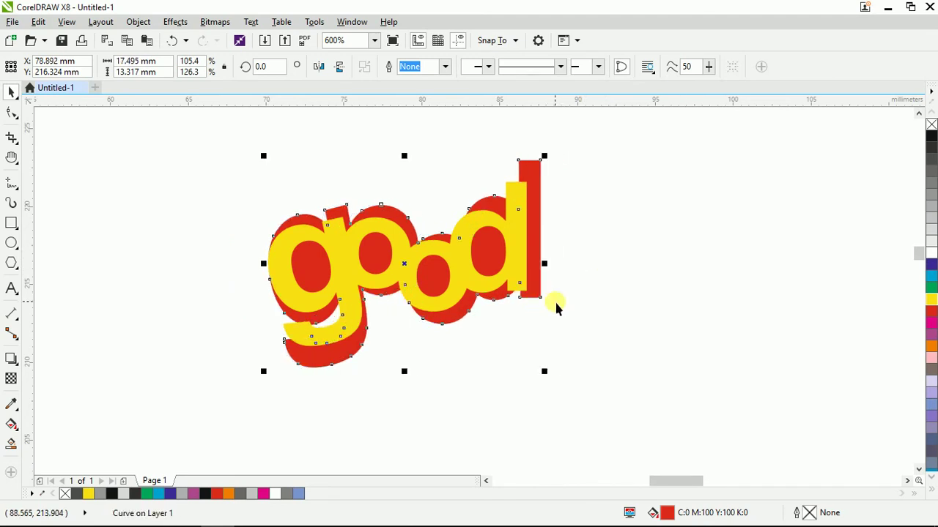